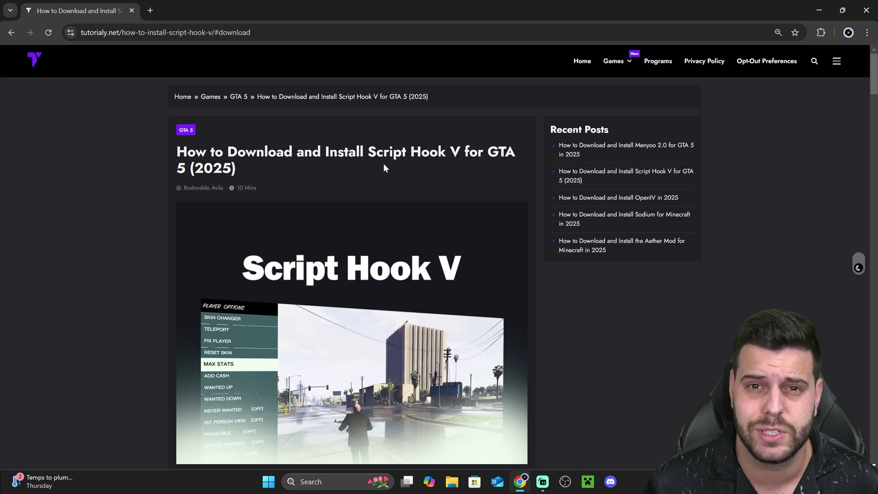
Scroll through the tutorialy.net Script Hook V guide to reach its Quick Navigation list
scroll(383, 163, down, 20)
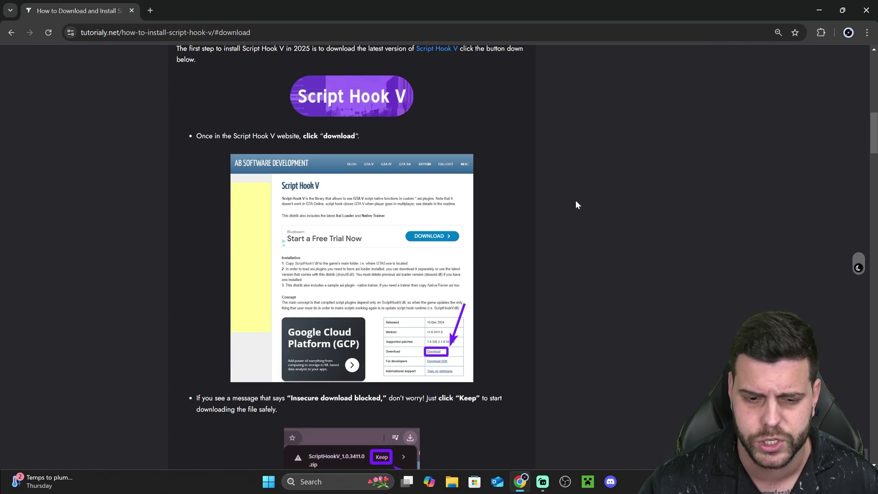
scroll(588, 198, down, 10)
scroll(576, 205, up, 20)
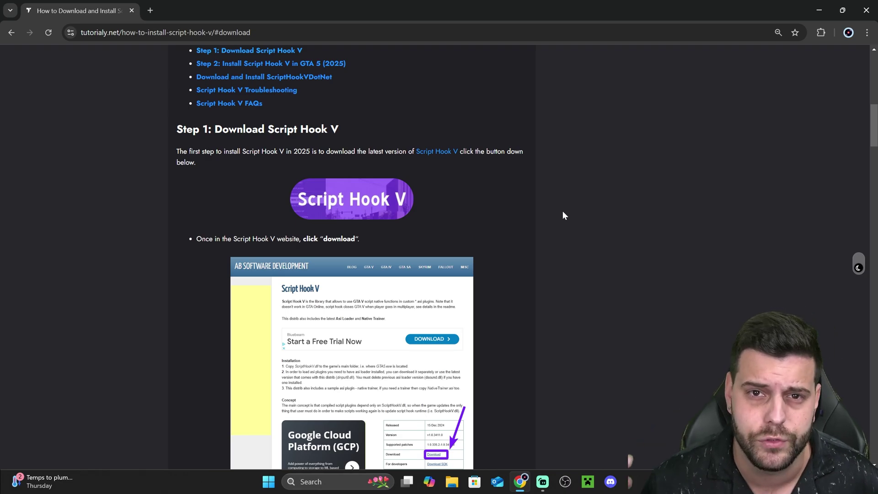
scroll(563, 215, up, 10)
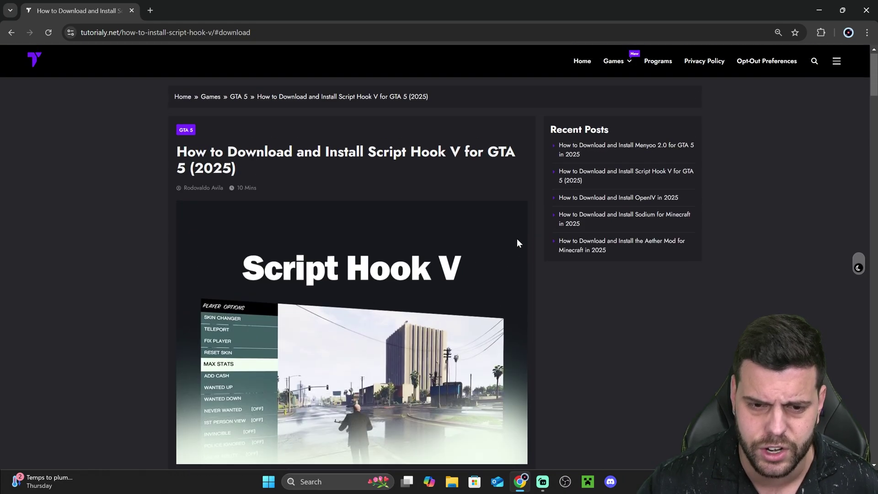
scroll(521, 262, down, 5)
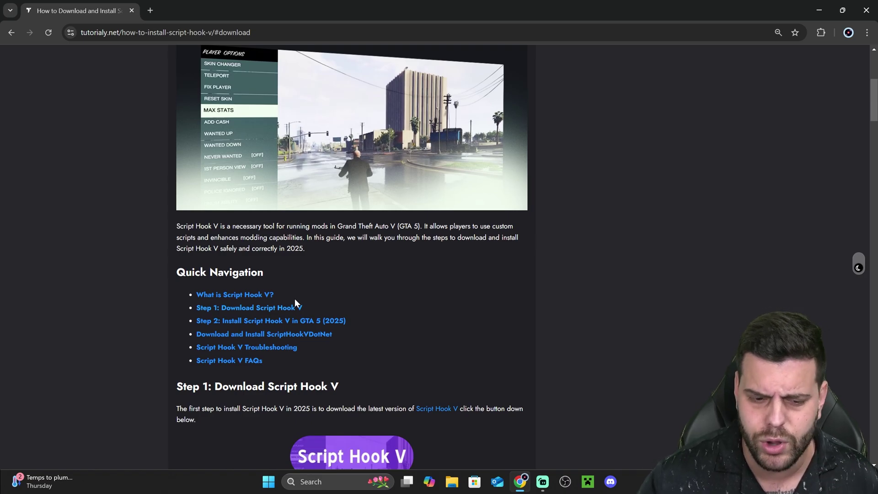
Open the dev-c.com Script Hook V page and download ScriptHookV_1.0.3411.0.zip, keeping the blocked file
click(277, 309)
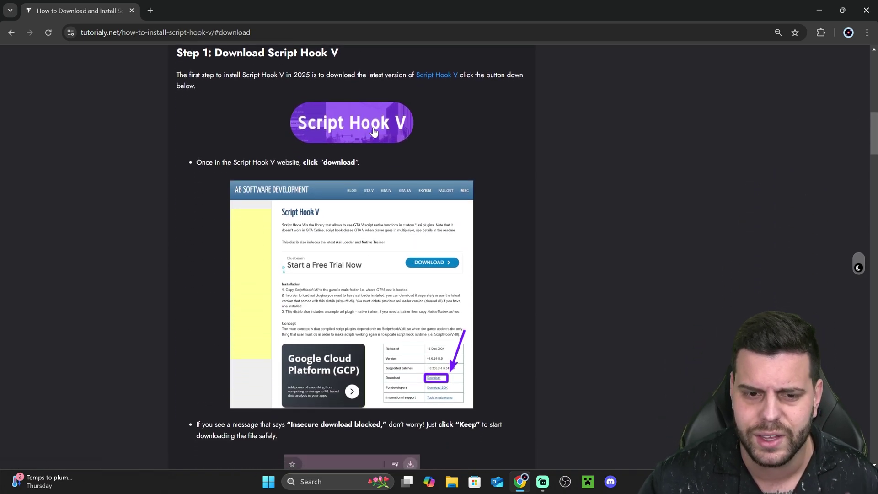
click(366, 124)
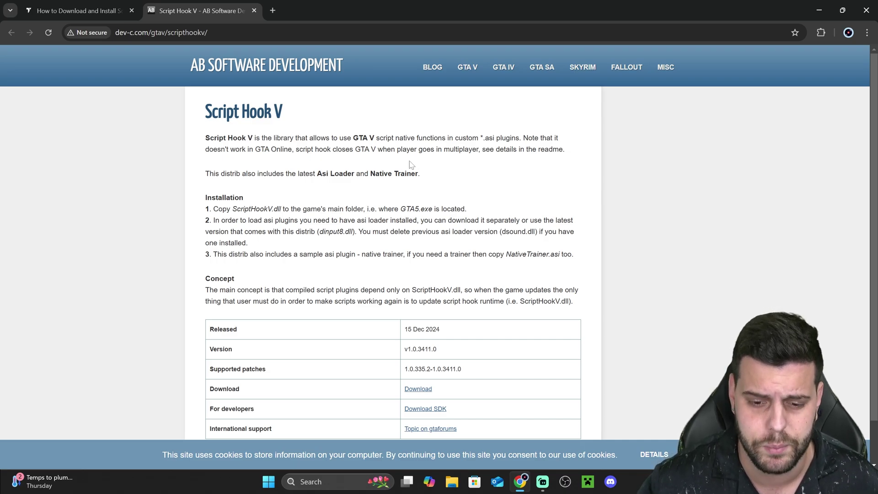
scroll(229, 352, down, 1)
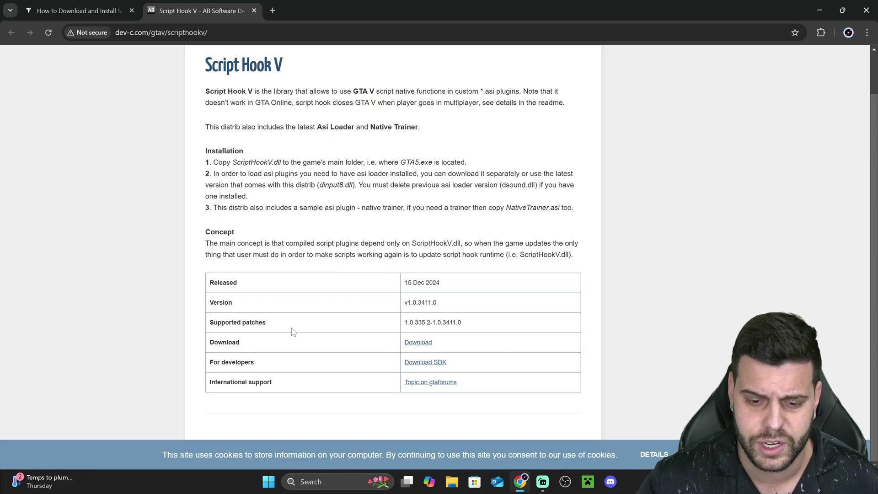
scroll(238, 222, up, 1)
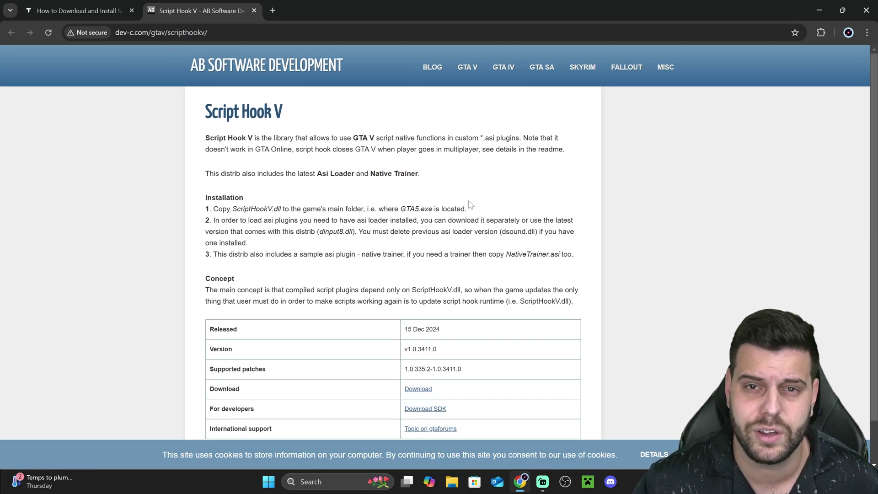
scroll(471, 205, down, 1)
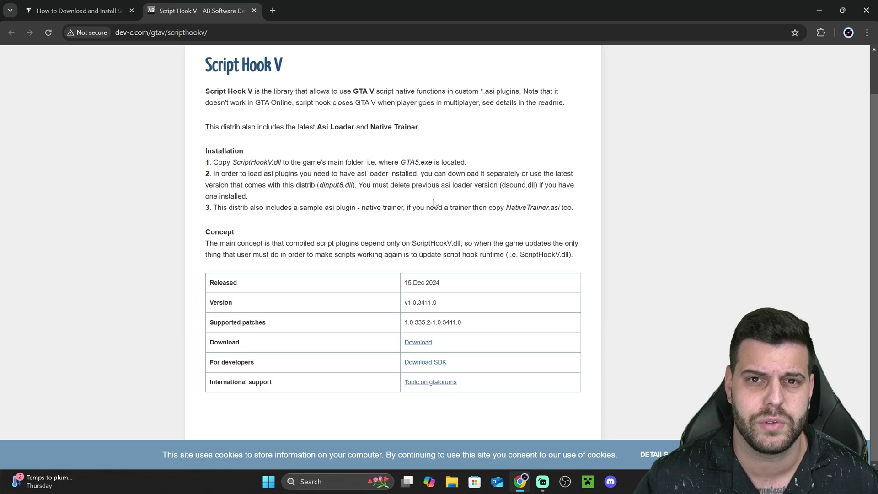
click(431, 341)
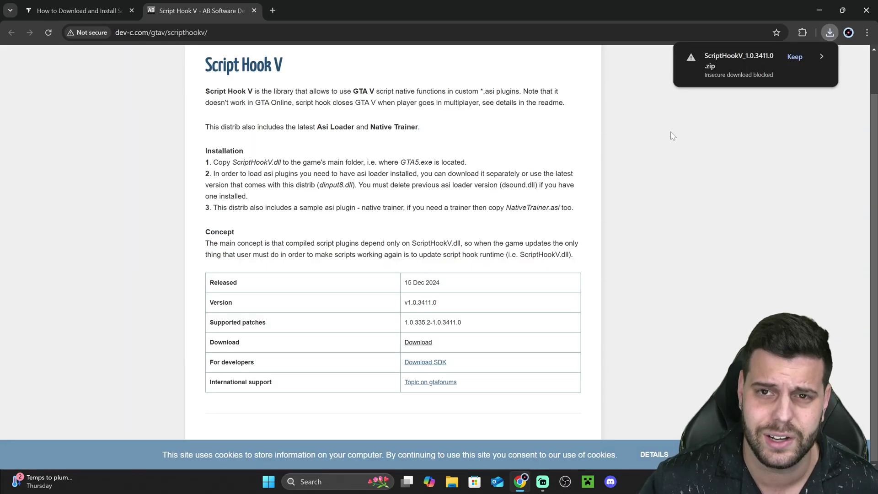
click(799, 58)
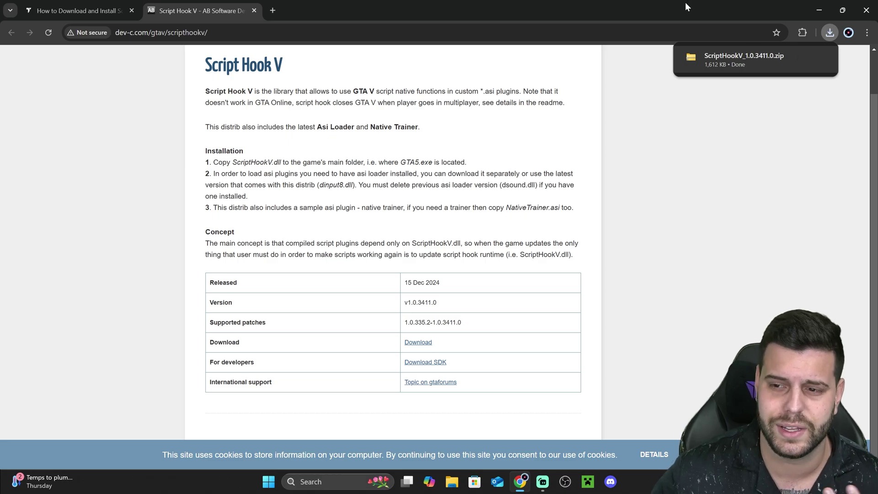
Drag ScriptHookV_1.0.3411.0.zip from Chrome's recent downloads onto the desktop
drag(680, 2, 534, 189)
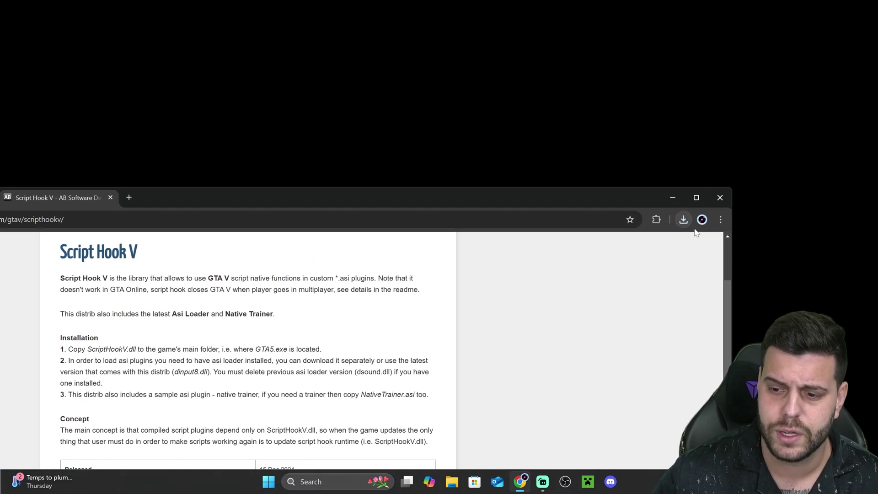
click(683, 220)
drag(590, 266, 643, 132)
drag(625, 199, 659, 194)
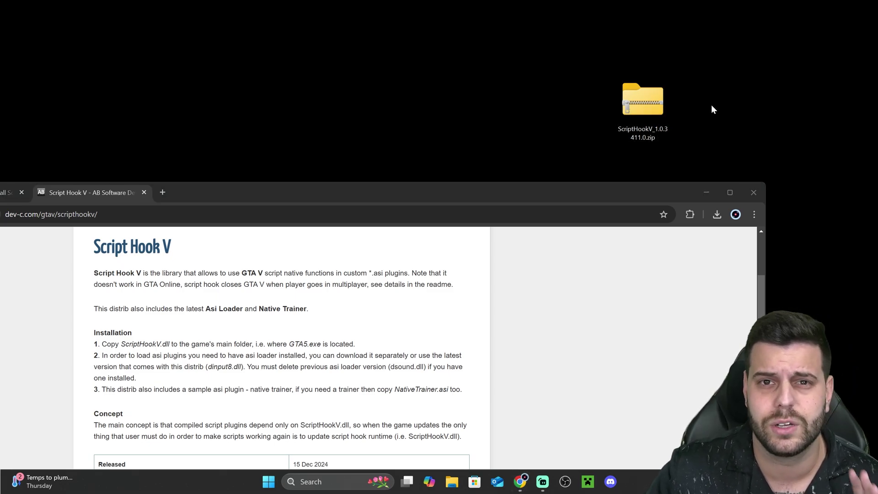
Position the zip icon near the desktop centre and bring Chrome back maximized
click(706, 194)
drag(705, 73, 501, 151)
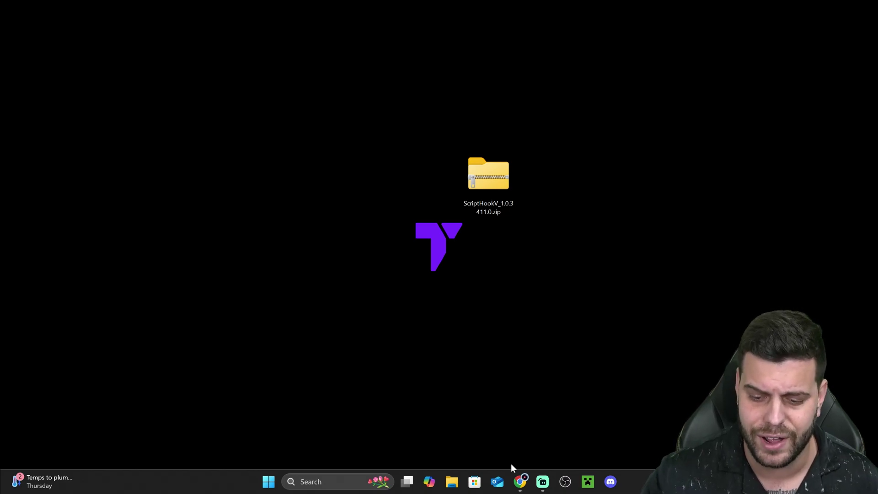
click(520, 482)
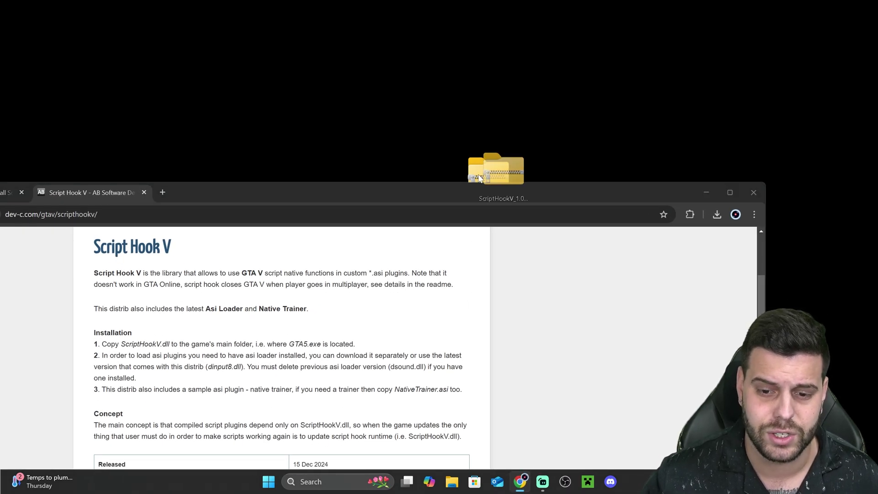
drag(462, 204, 450, 124)
key(super+Up)
Return to the tutorial tab and scroll to the GTA 5 install folder locations
key(ctrl+shift+Tab)
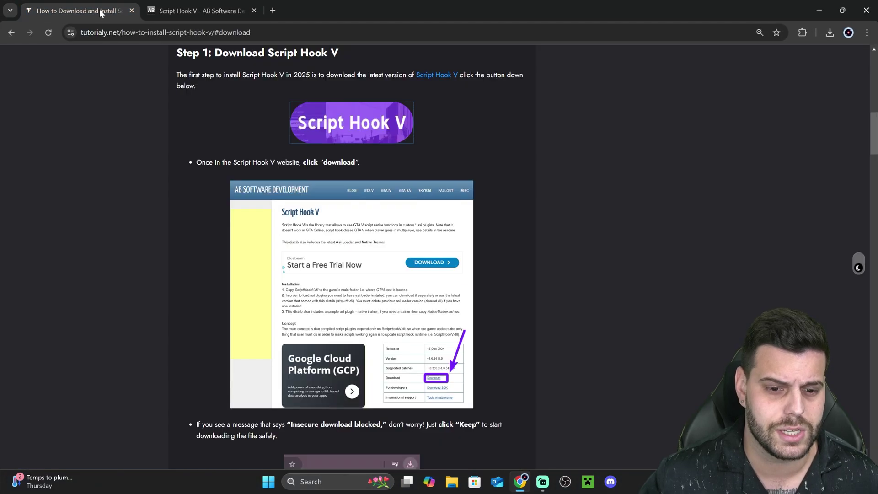
scroll(352, 256, down, 3)
scroll(399, 188, down, 15)
scroll(435, 217, up, 8)
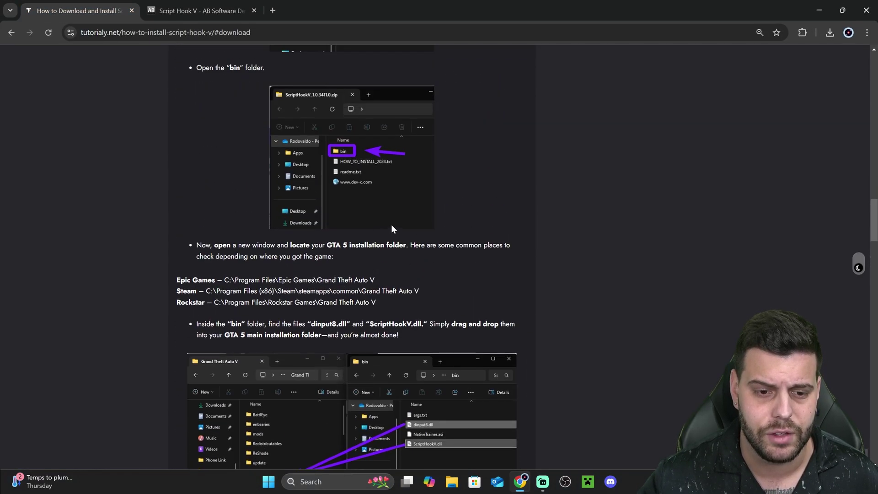
scroll(391, 224, down, 4)
Highlight the Epic Games and Steam install paths, then minimize Chrome
drag(177, 173, 410, 204)
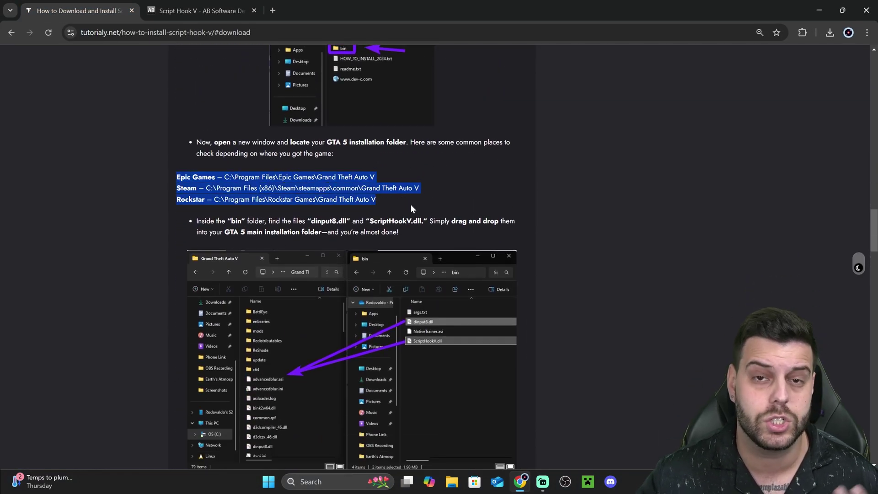
click(411, 204)
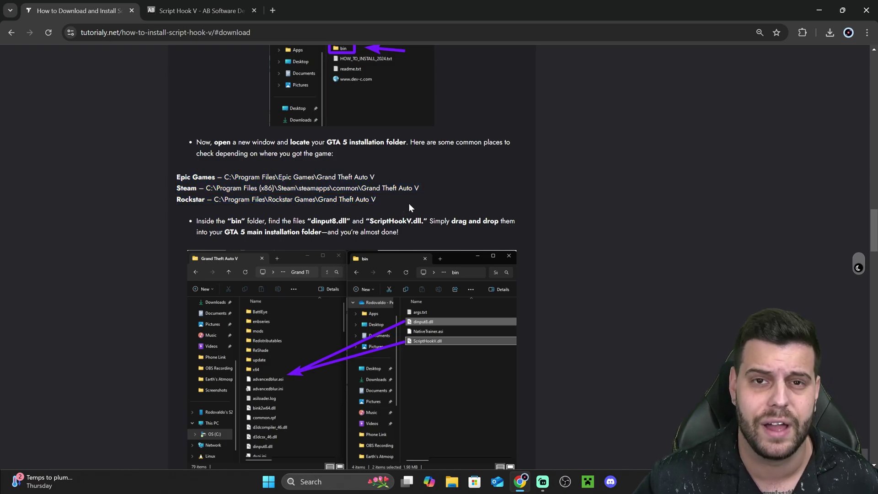
drag(177, 176, 215, 177)
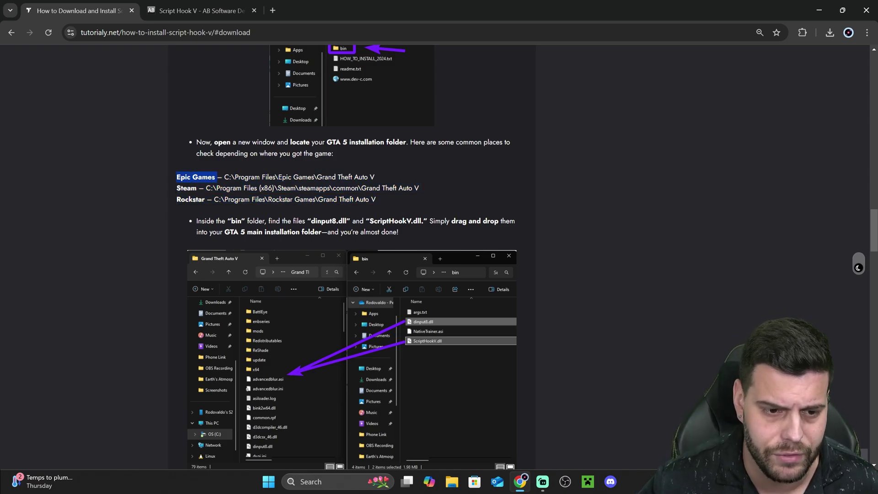
double_click(187, 188)
drag(374, 178, 223, 178)
click(224, 178)
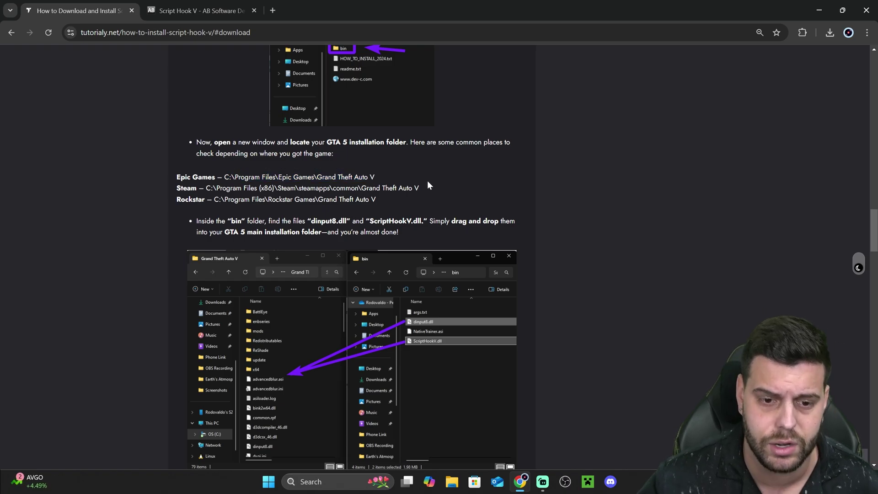
click(820, 12)
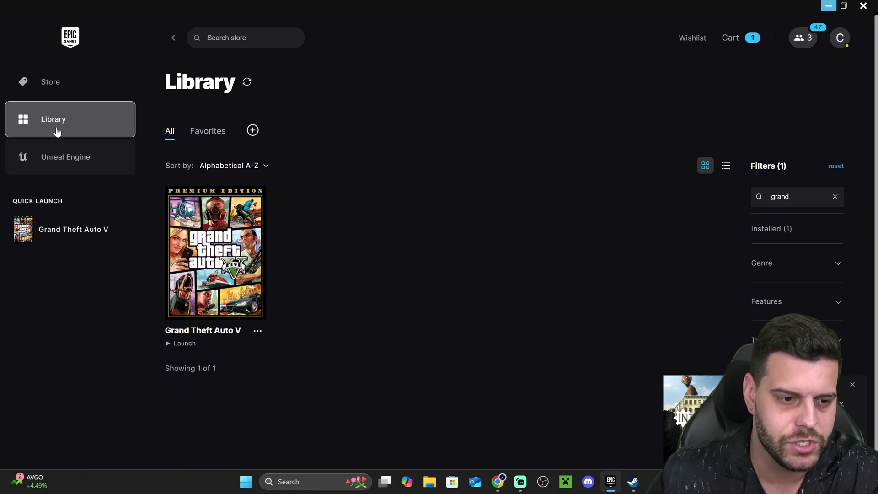
Open Grand Theft Auto V's Manage settings in Epic Games and view its GTAV install folder
click(852, 385)
click(258, 333)
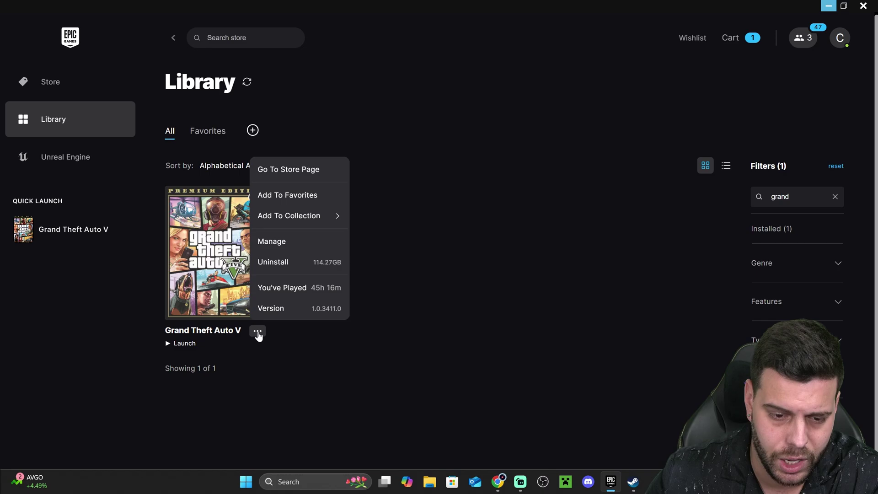
click(281, 246)
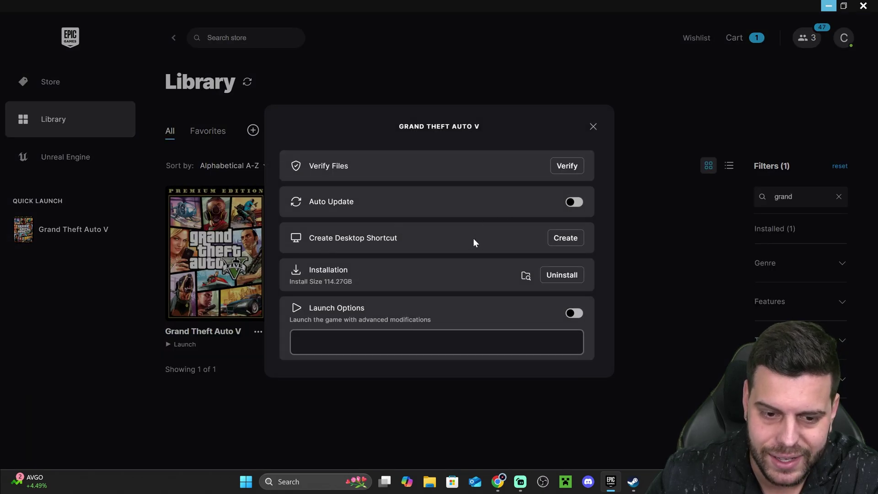
click(525, 276)
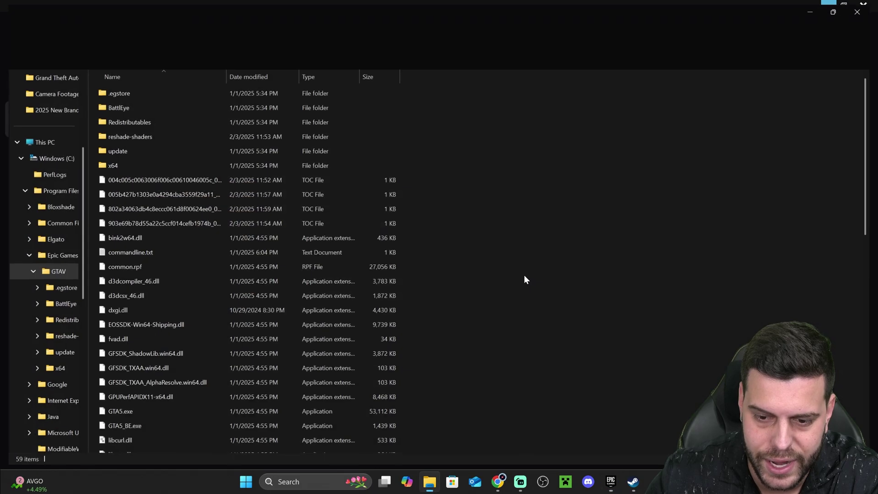
scroll(537, 185, down, 10)
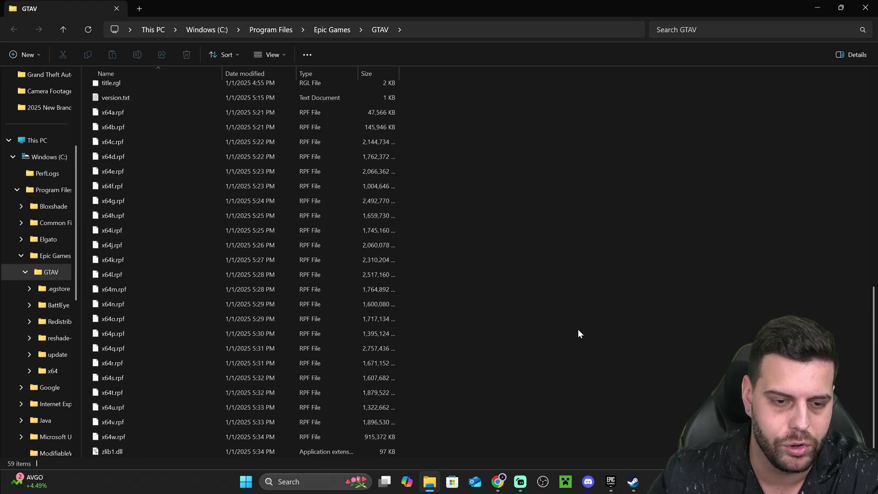
scroll(521, 128, up, 10)
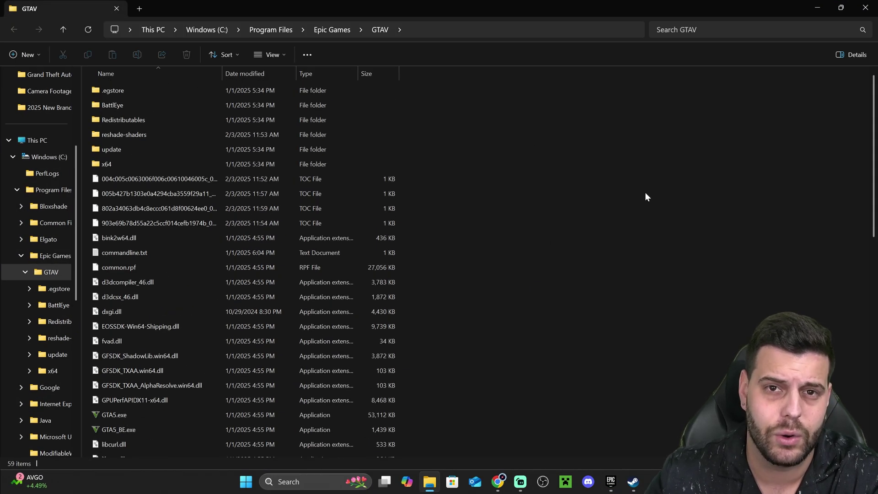
click(866, 7)
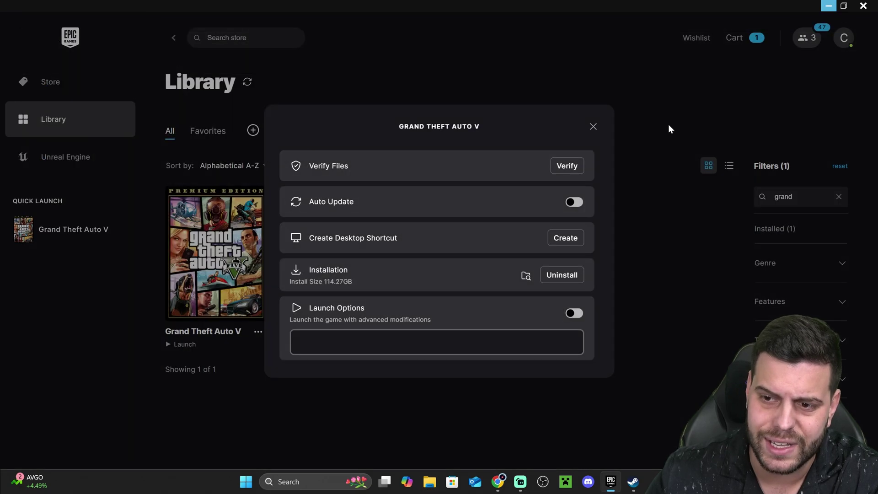
Close the Epic Games Launcher and open the Steam game library
click(594, 127)
click(863, 6)
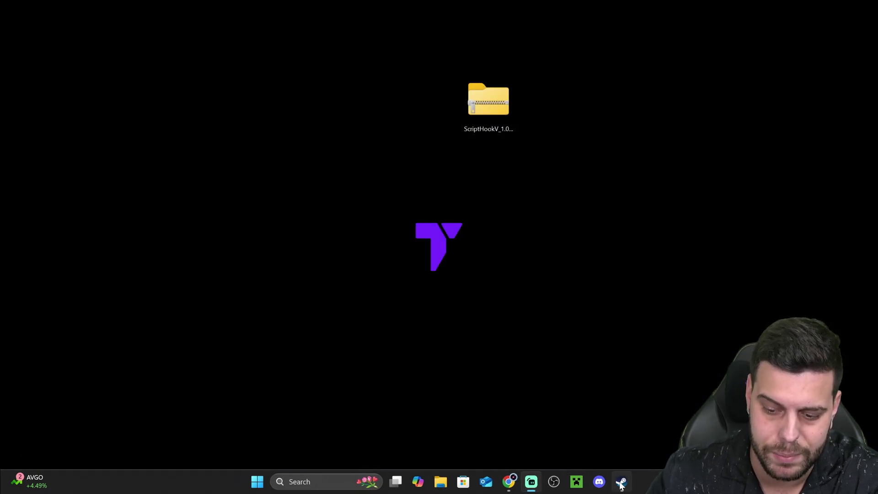
click(621, 483)
click(97, 26)
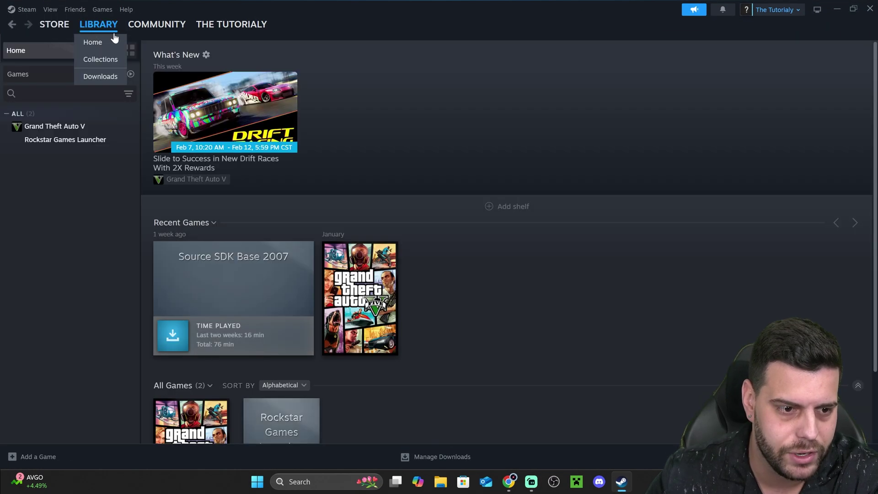
Browse Grand Theft Auto V's local files, check the steamapps\common path, then minimize everything
right_click(50, 130)
mouse_move(78, 189)
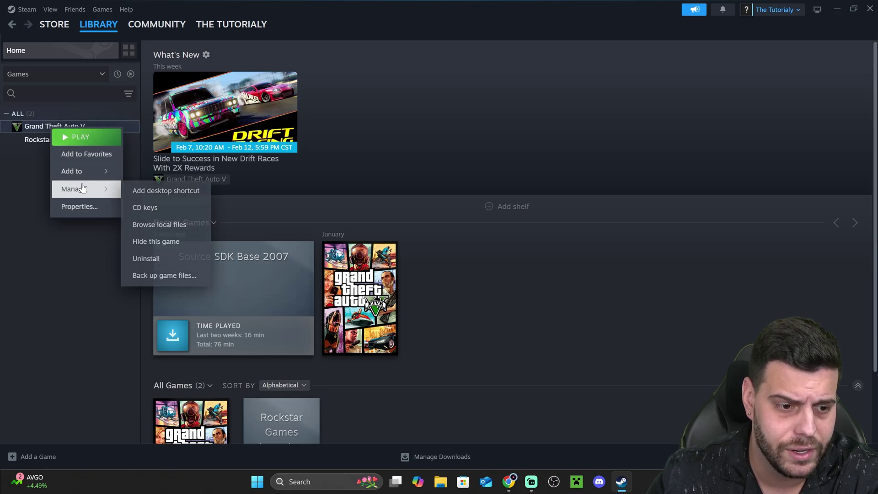
click(168, 227)
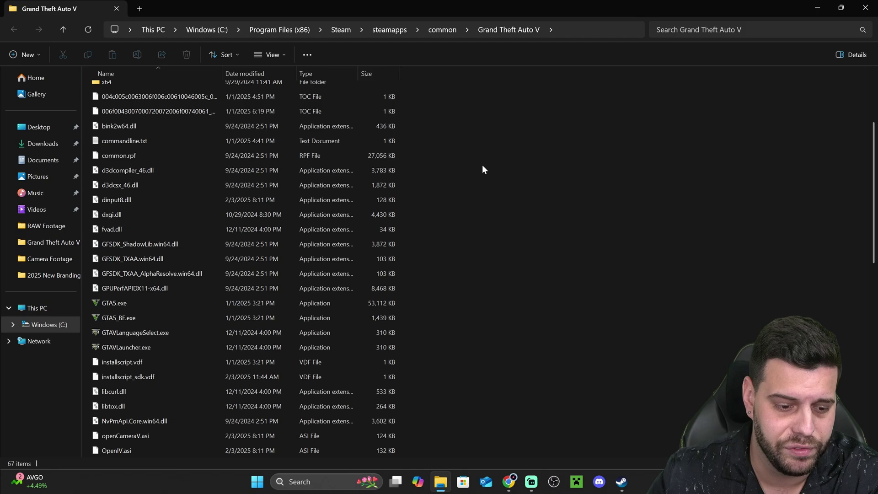
scroll(484, 167, down, 7)
scroll(511, 169, up, 6)
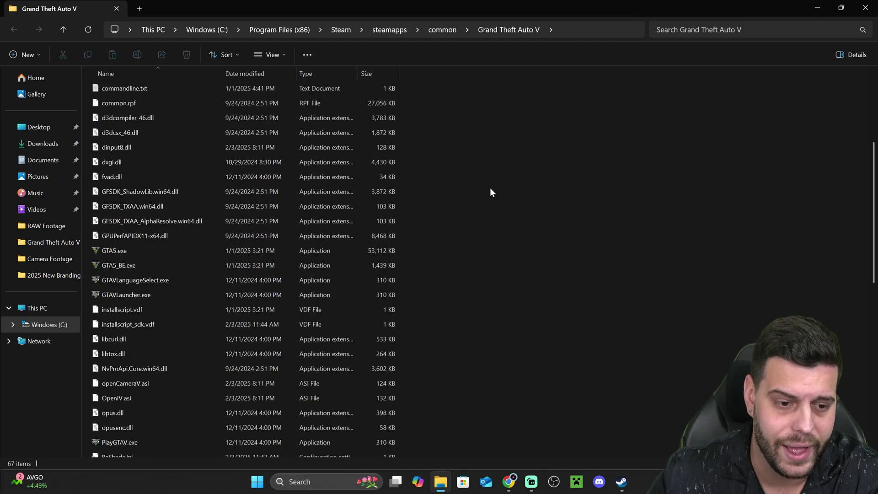
scroll(506, 183, up, 4)
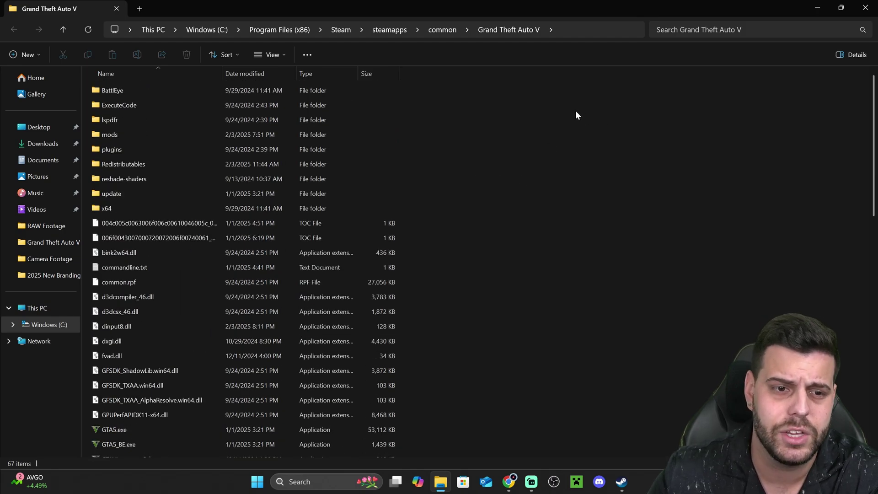
click(592, 29)
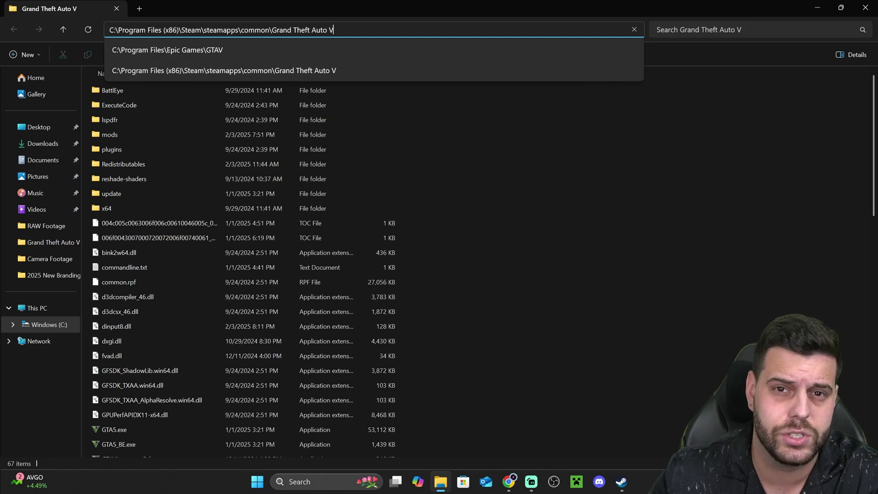
key(ctrl+a)
key(End)
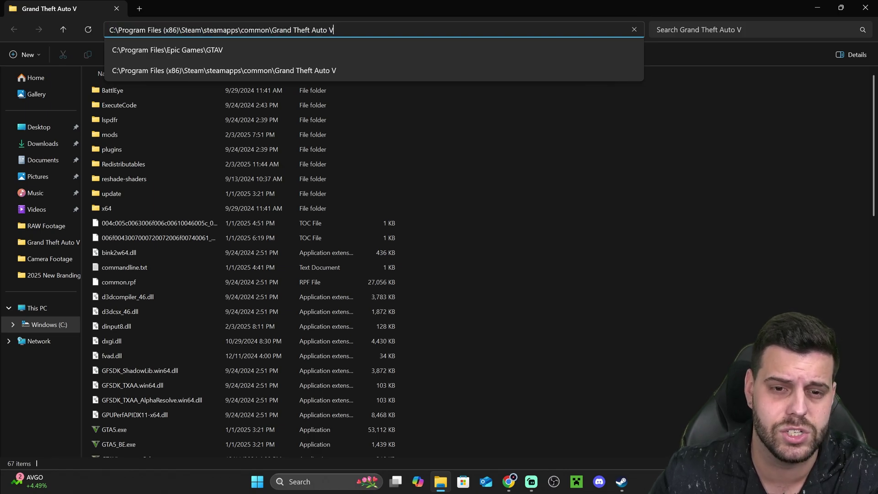
click(653, 173)
click(819, 8)
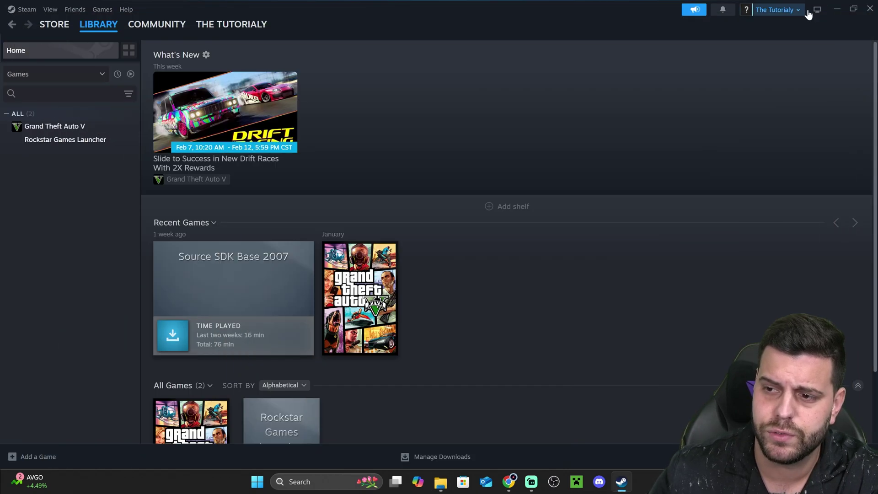
click(816, 9)
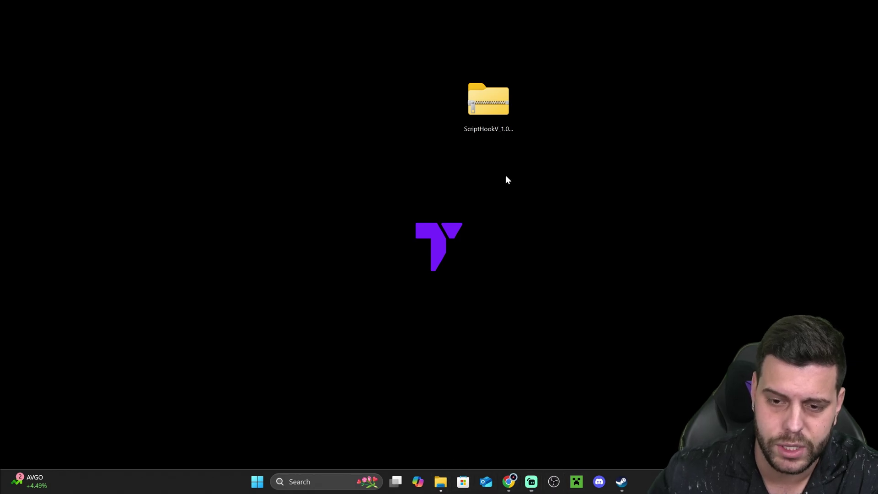
Snap the Grand Theft Auto V folder left and open the ScriptHookV zip in a window to its right
click(440, 482)
drag(508, 6, 379, 44)
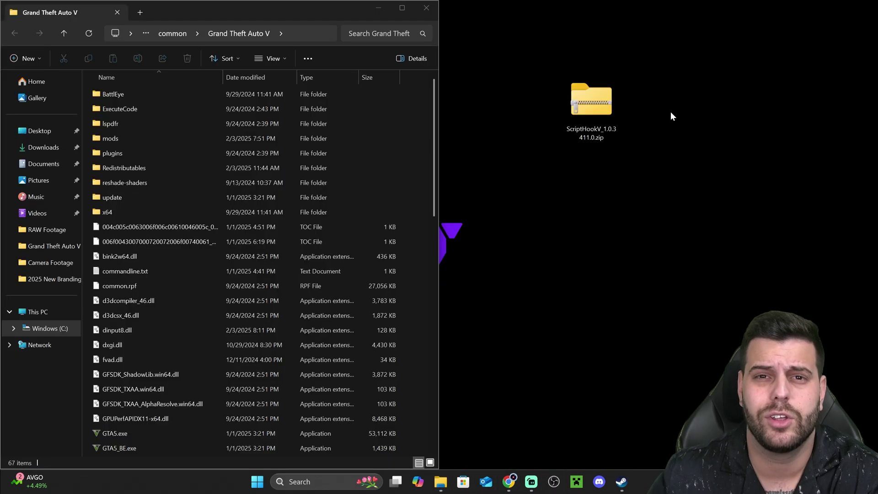
double_click(594, 112)
drag(374, 215, 657, 160)
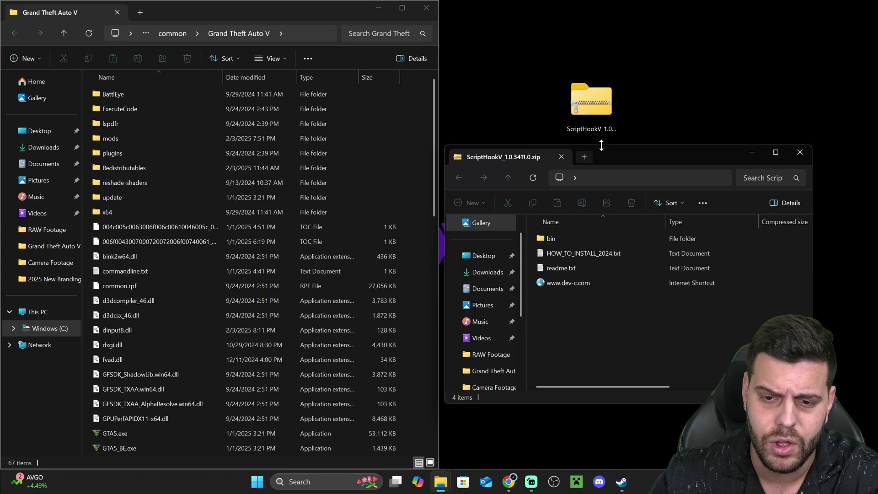
click(615, 130)
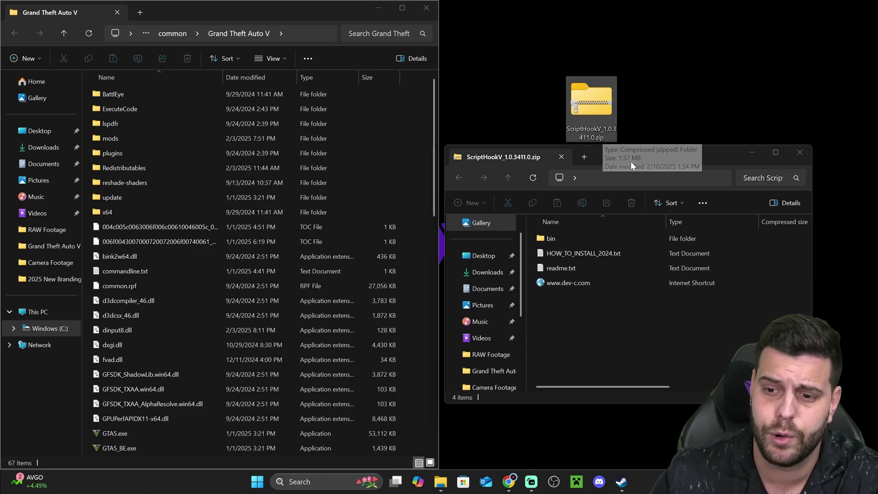
drag(631, 161, 655, 138)
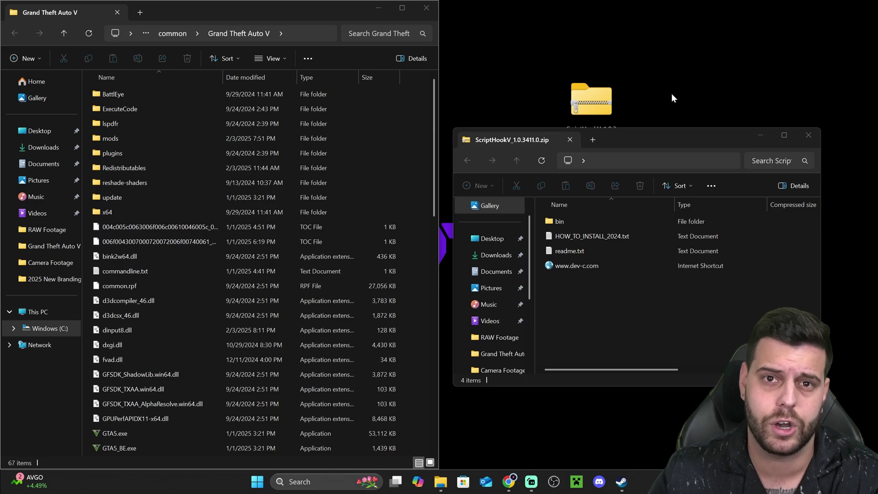
drag(682, 133, 689, 111)
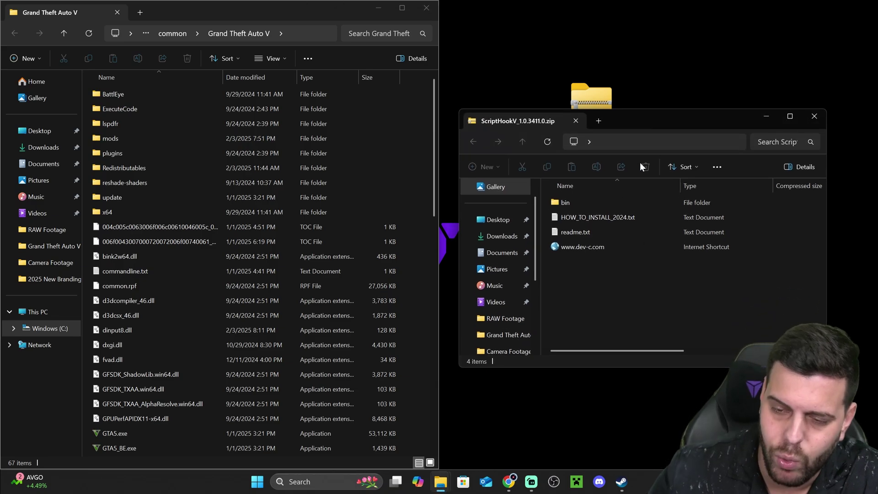
click(610, 218)
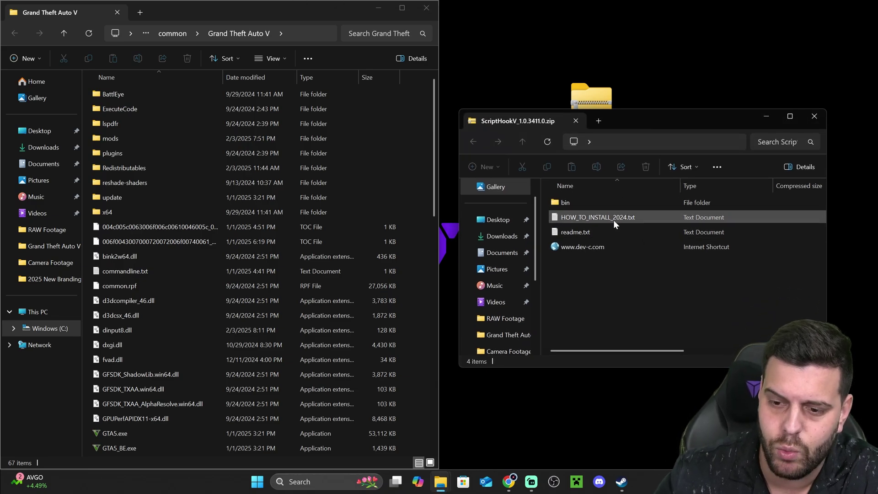
Open the zip's bin folder showing args.txt, dinput8.dll, NativeTrainer.asi and ScriptHookV.dll
double_click(572, 202)
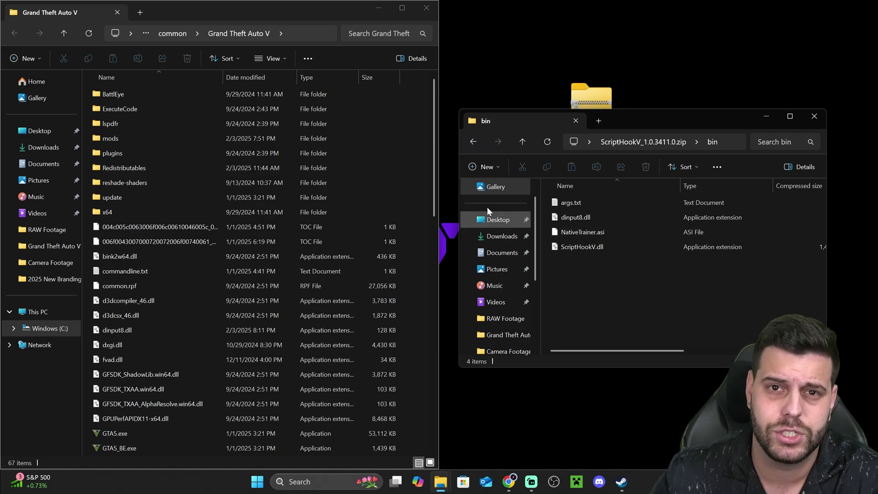
drag(698, 289, 488, 192)
click(419, 154)
click(643, 265)
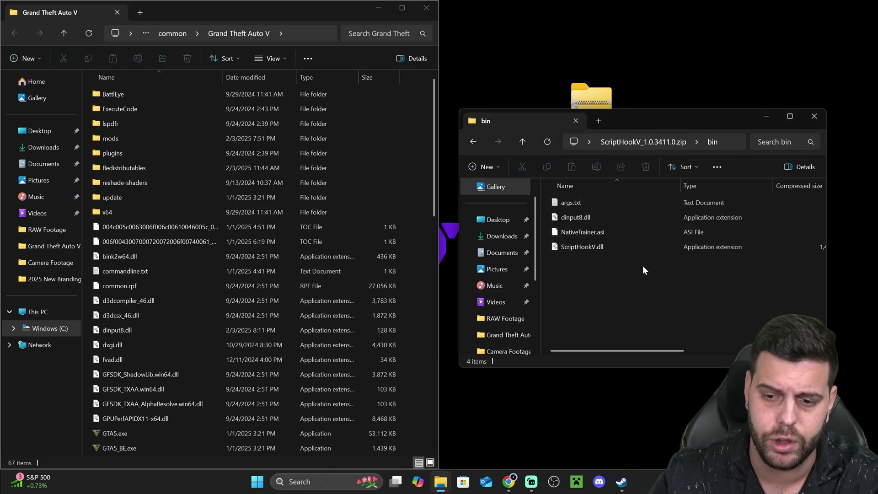
click(580, 221)
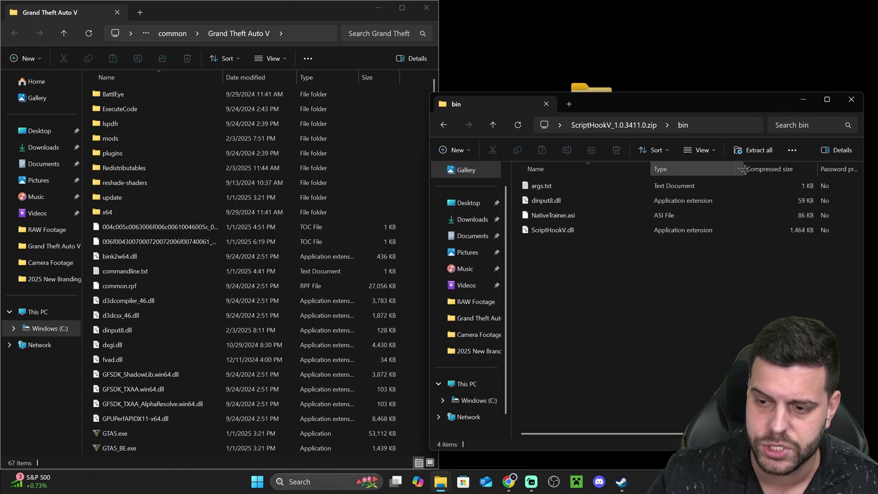
click(712, 151)
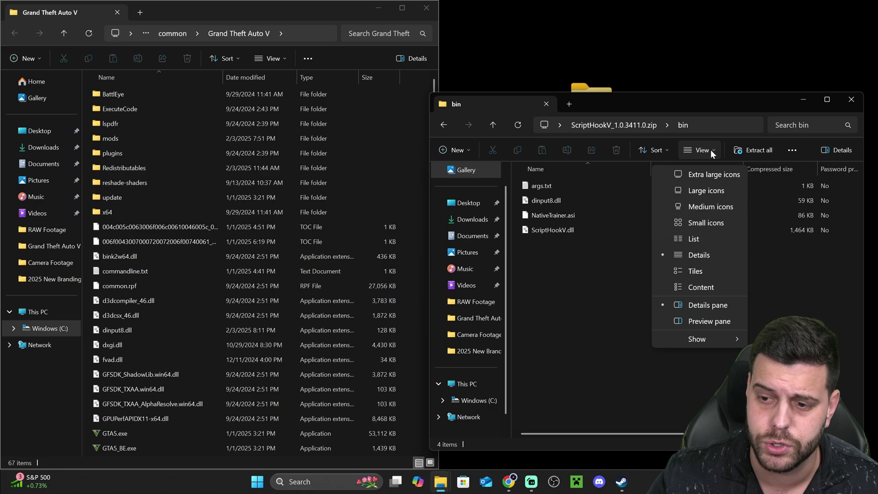
mouse_move(733, 340)
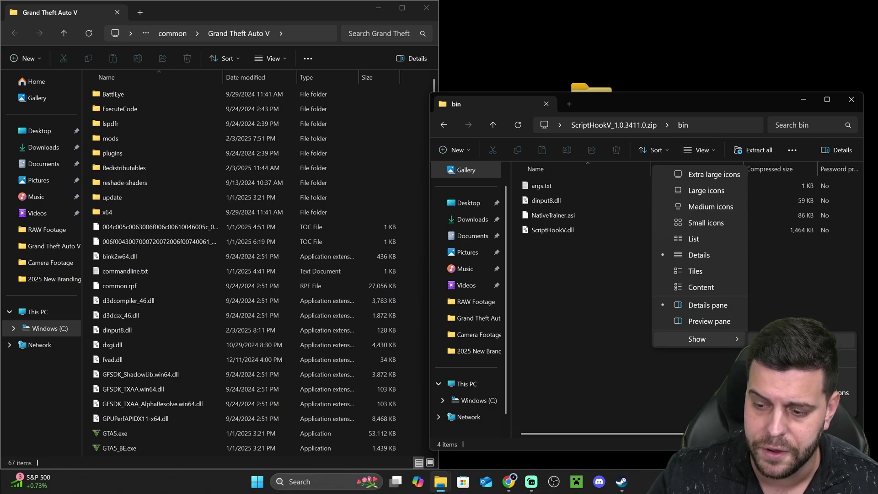
click(594, 293)
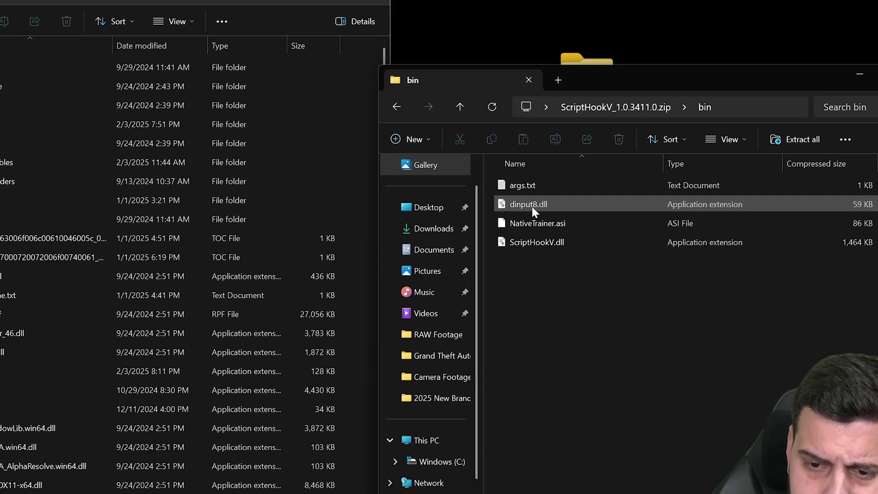
Copy dinput8.dll into the Grand Theft Auto V folder, replacing the existing file, and reposition the bin window
drag(513, 207, 358, 150)
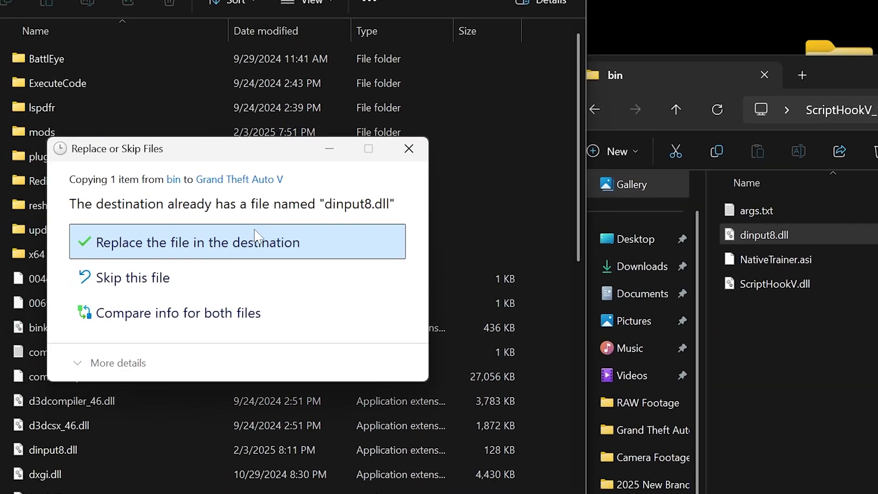
click(259, 247)
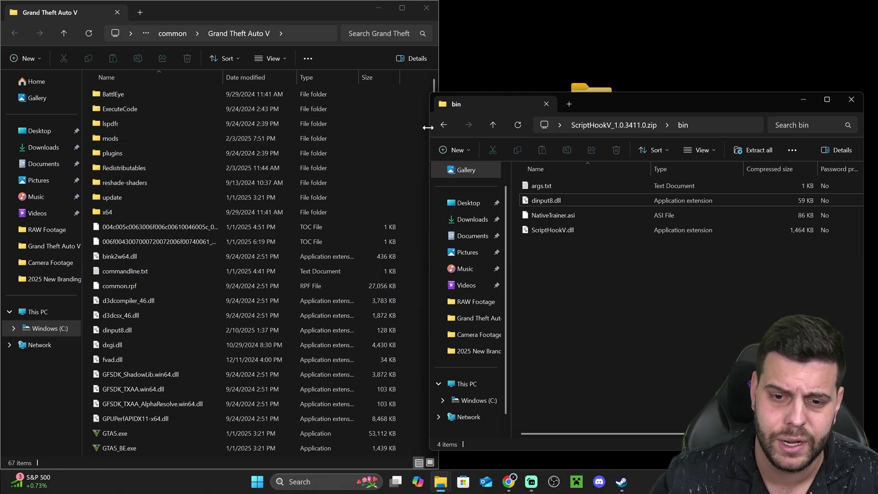
drag(431, 131, 461, 132)
drag(633, 109, 610, 106)
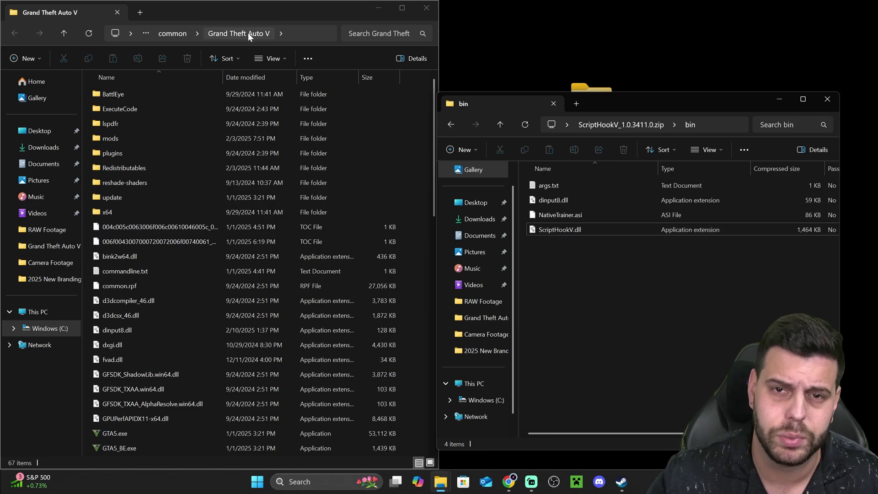
Select ScriptHookV.dll and then NativeTrainer.asi in the bin folder for copying
click(551, 231)
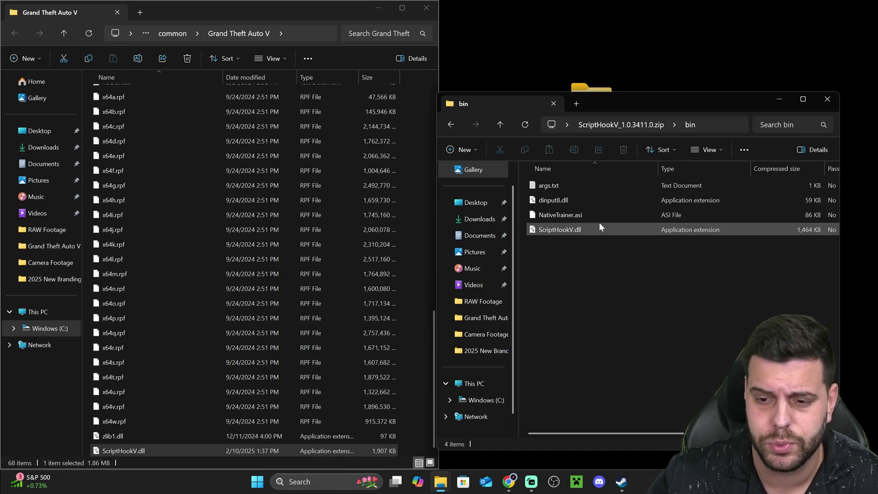
click(571, 214)
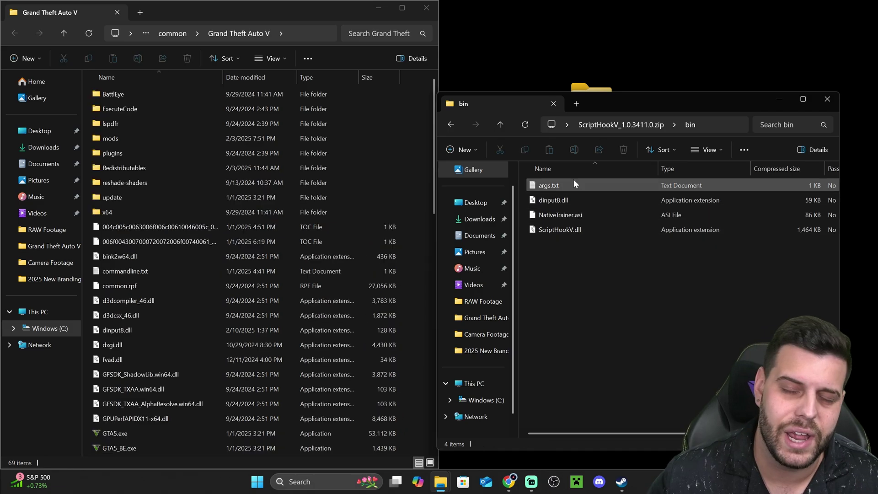
Copy args.txt from the Script Hook V bin folder into Grand Theft Auto V, replacing the existing file
click(552, 185)
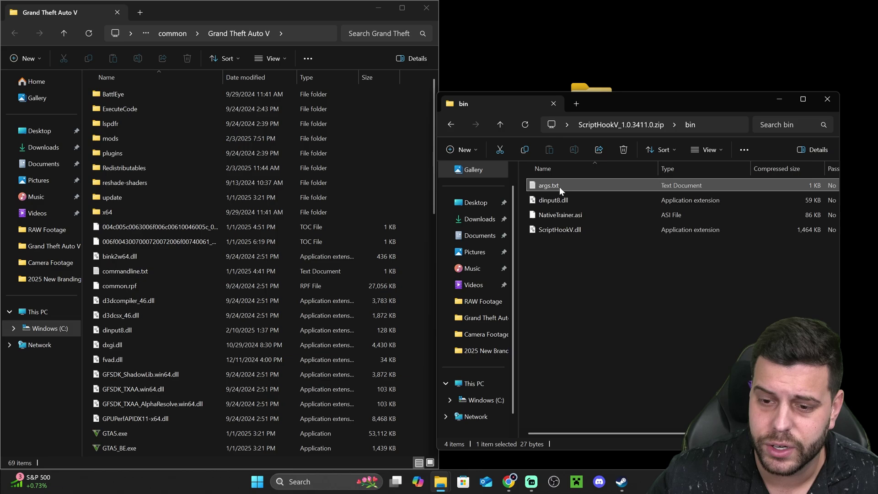
drag(557, 185, 418, 159)
click(432, 205)
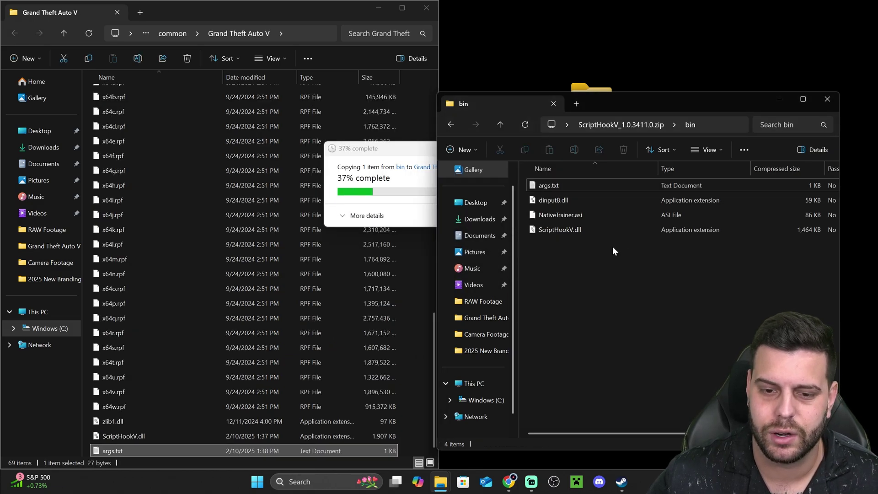
click(417, 197)
scroll(417, 197, up, 10)
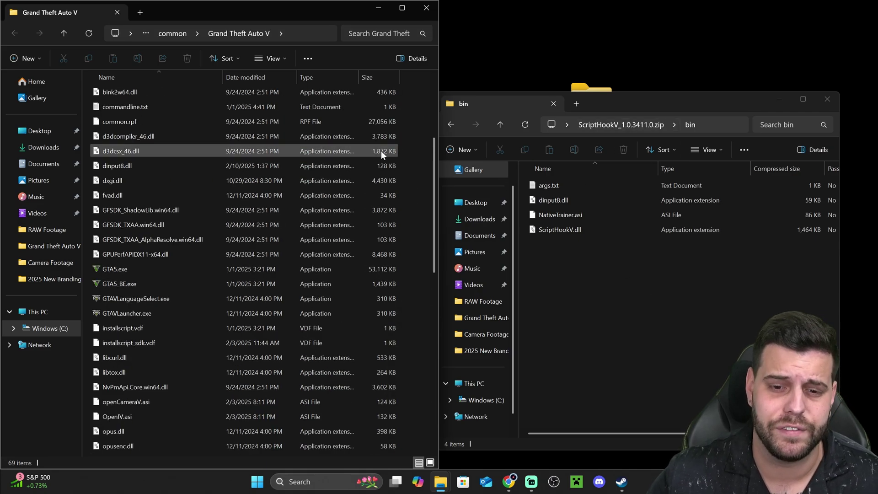
scroll(405, 156, down, 3)
scroll(393, 166, up, 5)
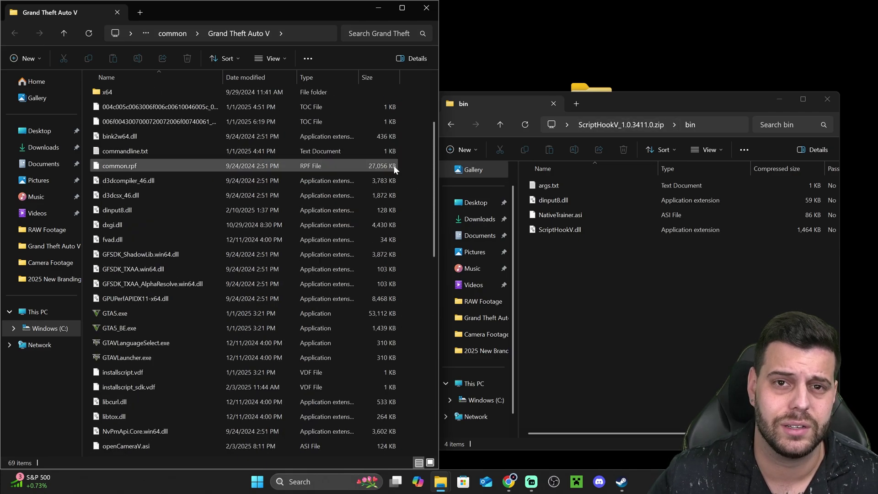
Close the bin folder window and delete the Script Hook V zip from the desktop
click(691, 289)
click(827, 99)
drag(716, 49, 573, 124)
key(Delete)
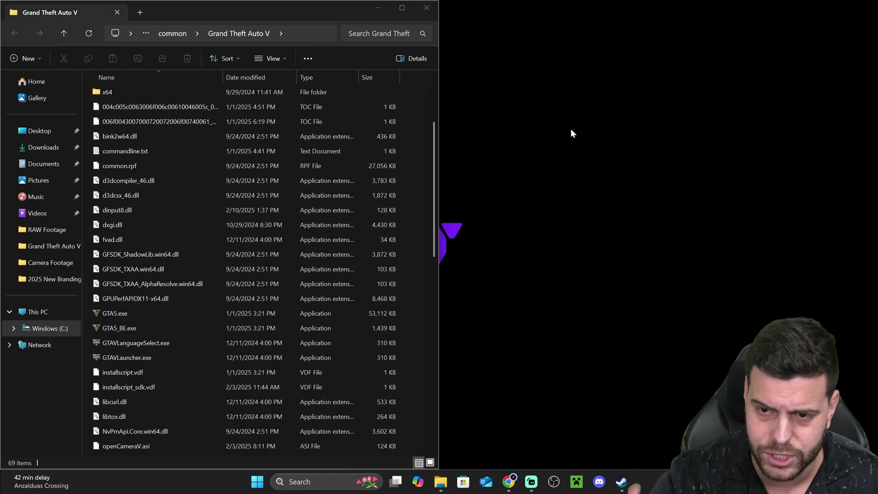
scroll(424, 103, up, 3)
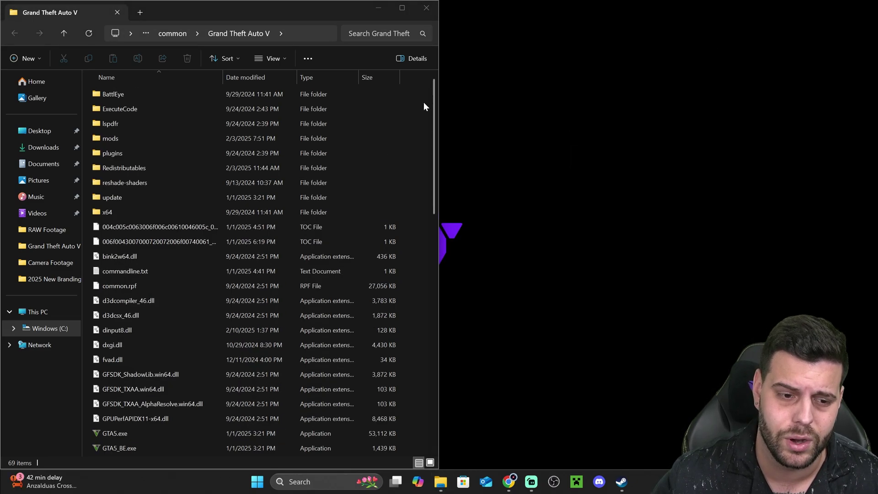
scroll(402, 135, down, 3)
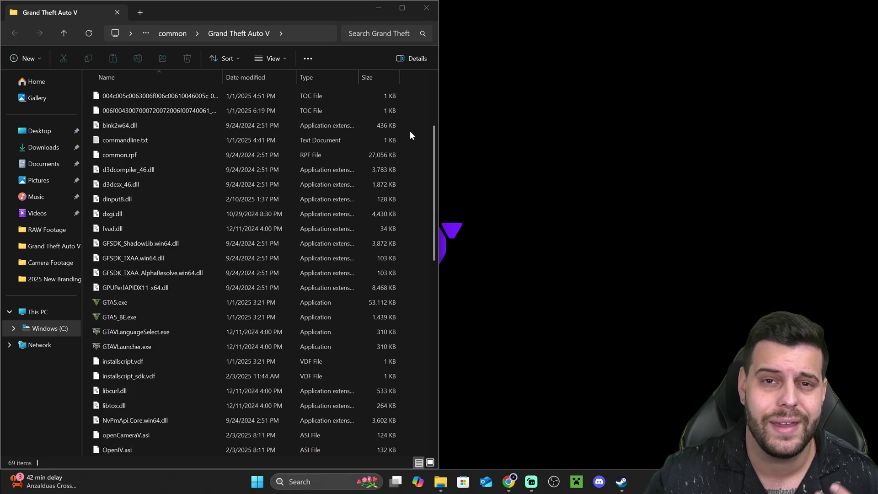
scroll(414, 123, up, 3)
Return to the tutorial, jump to 'Download and Install ScriptHookVDotNet' and open the ScriptHookV.net GitHub releases page
click(378, 9)
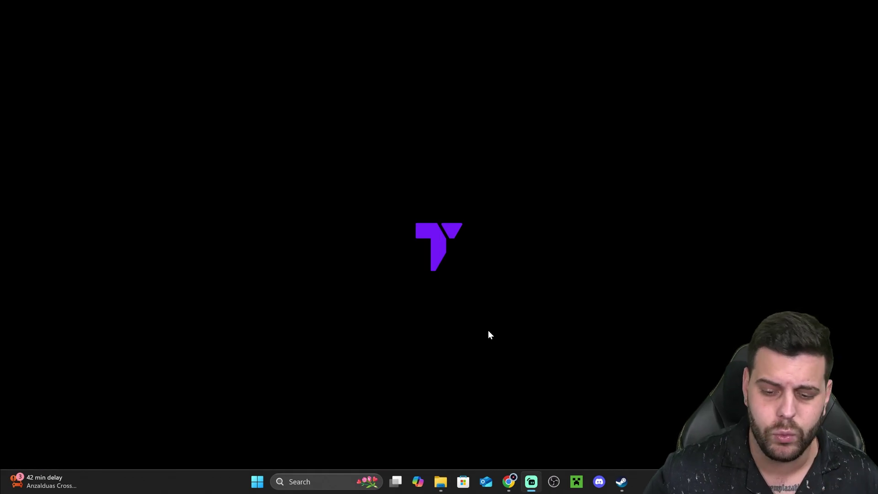
click(509, 481)
scroll(545, 259, up, 15)
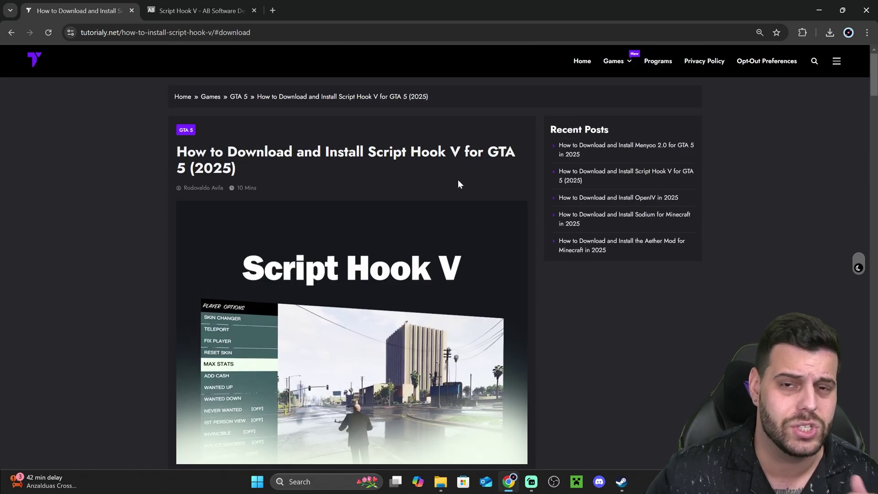
scroll(473, 183, down, 8)
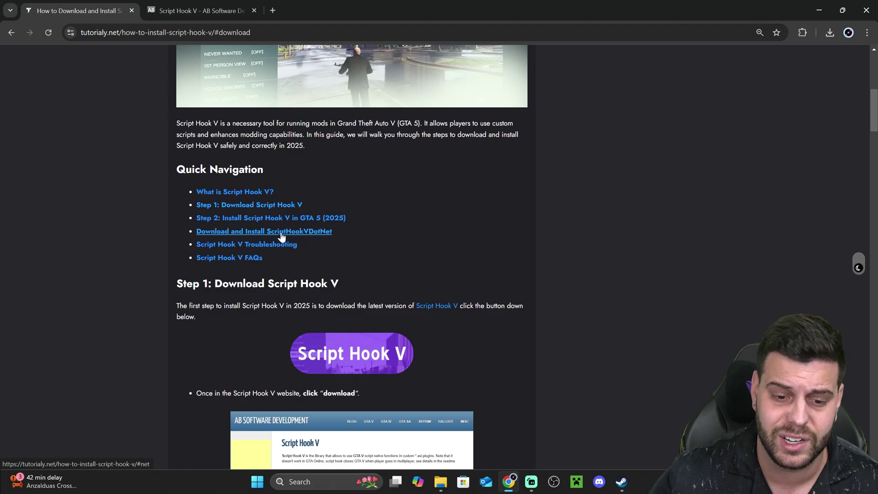
click(322, 232)
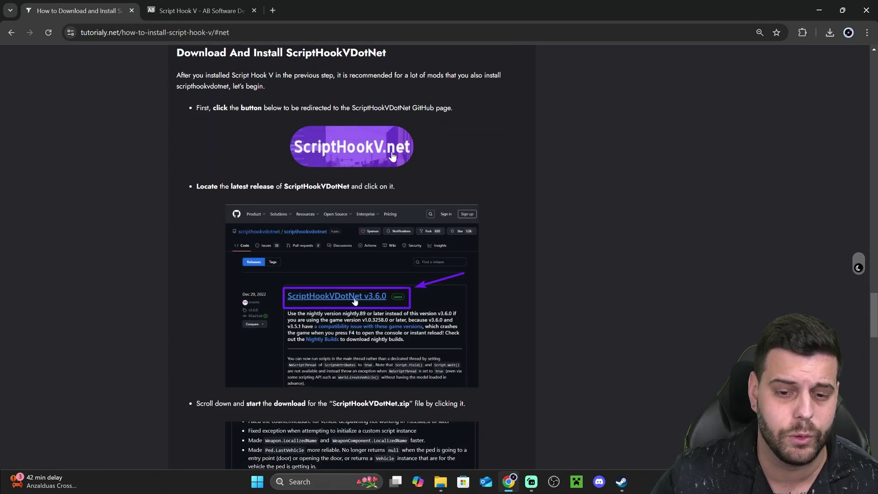
click(377, 151)
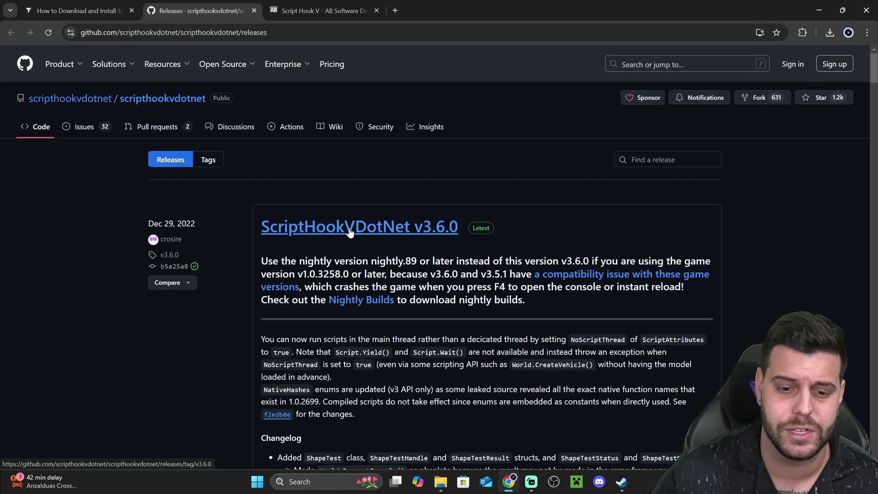
Open the ScriptHookVDotNet v3.6.0 release and download its 999 KB ScriptHookVDotNet.zip asset
click(398, 233)
scroll(420, 224, down, 5)
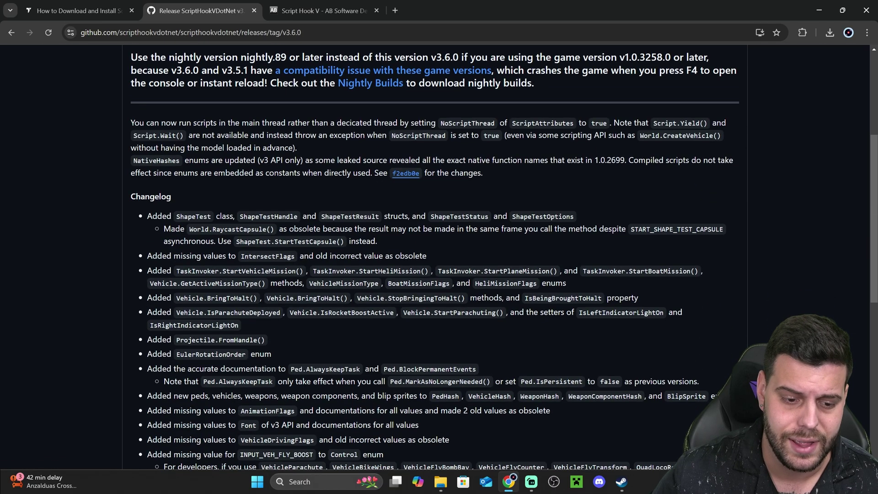
scroll(289, 298, down, 12)
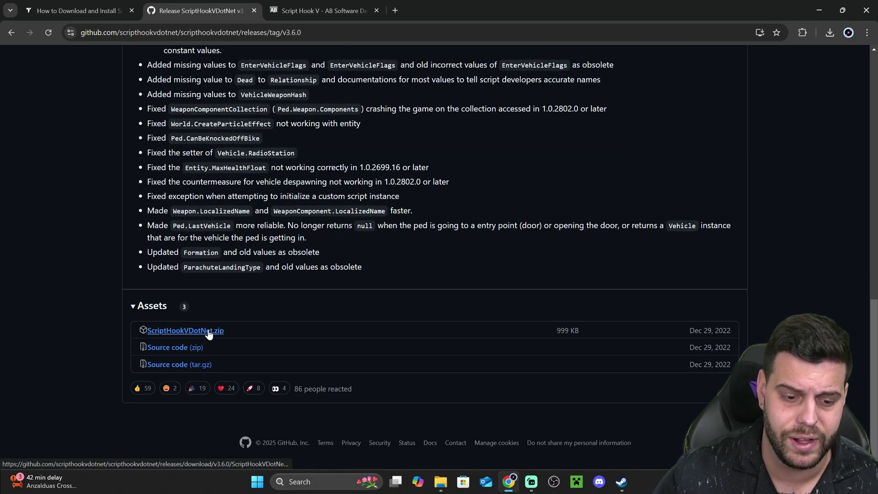
click(213, 332)
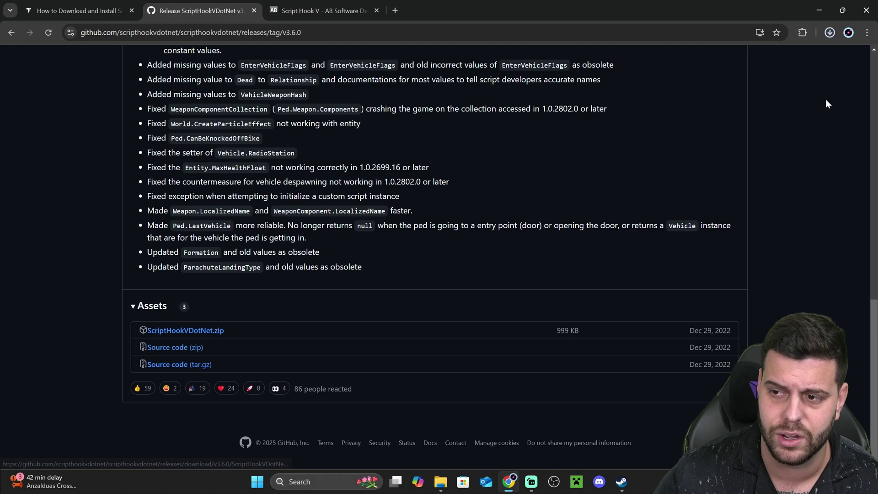
Put the downloaded ScriptHookVDotNet zip on the desktop from Chrome's downloads and open it
click(830, 33)
drag(721, 5, 559, 231)
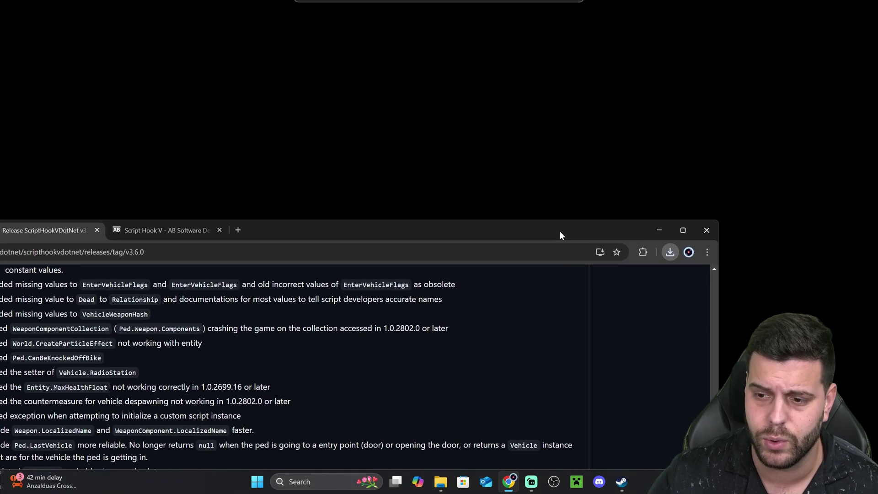
click(679, 251)
drag(583, 297, 498, 112)
click(667, 229)
double_click(499, 113)
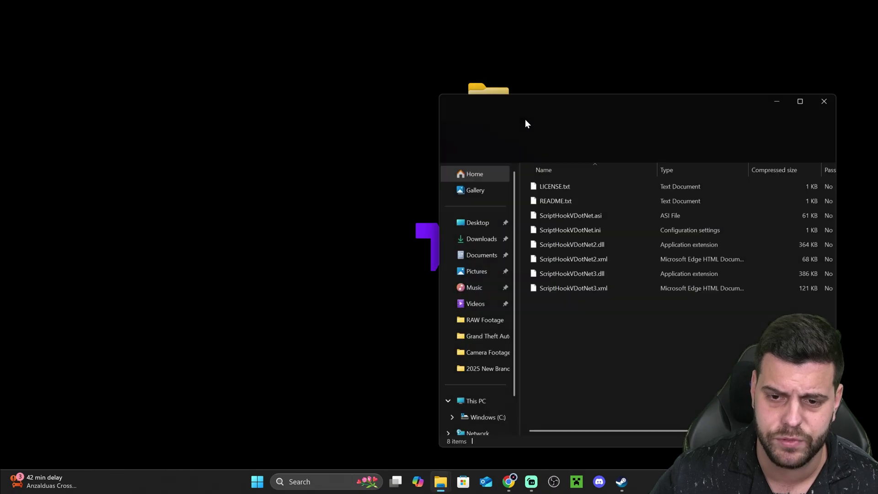
Copy ScriptHookVDotNet.asi, .ini, ScriptHookVDotNet2.dll and ScriptHookVDotNet3.dll into the Grand Theft Auto V folder
mouse_move(448, 461)
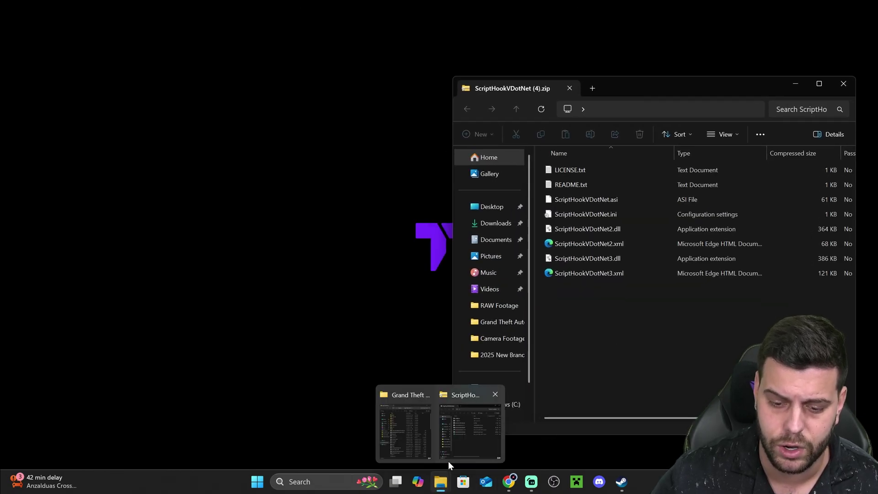
click(404, 426)
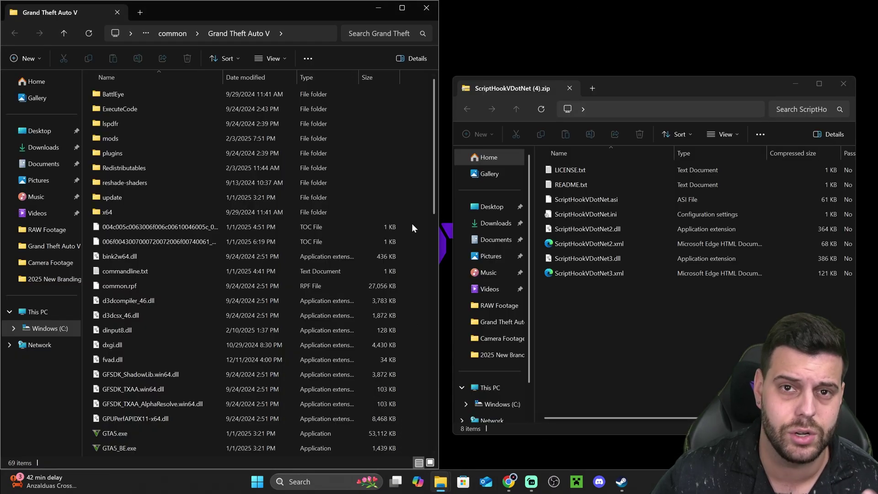
click(687, 305)
click(602, 204)
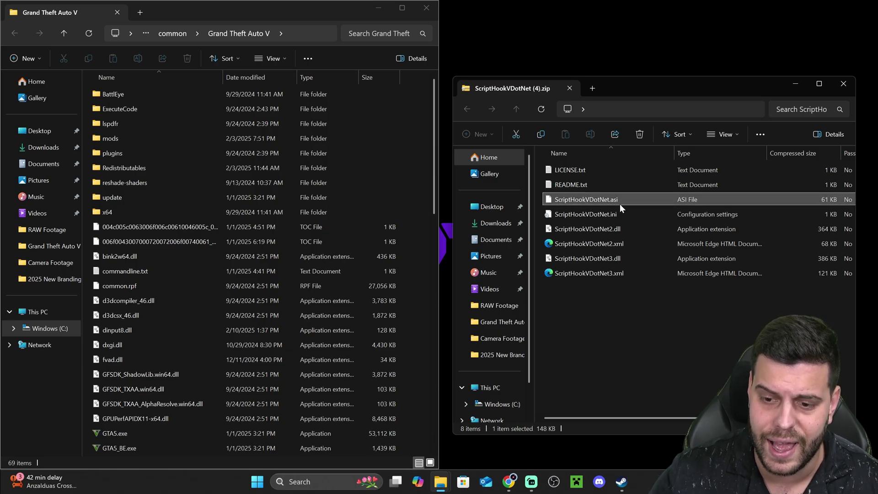
ctrl+click(614, 215)
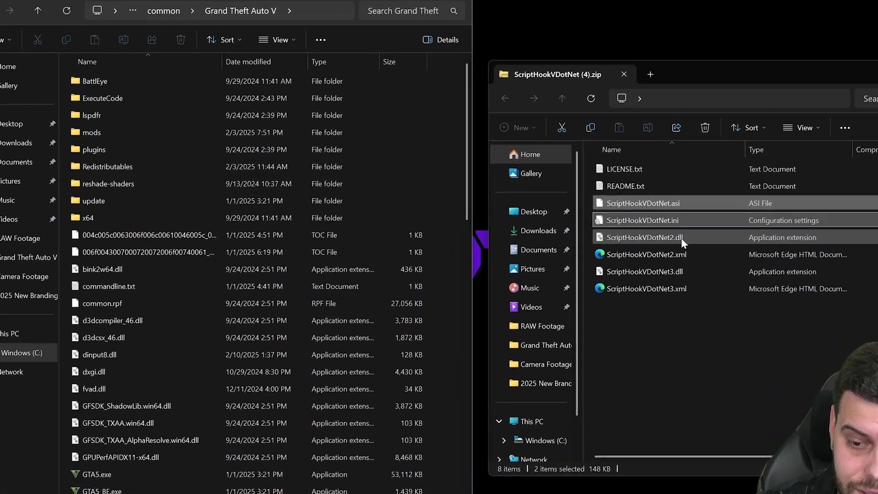
ctrl+click(682, 238)
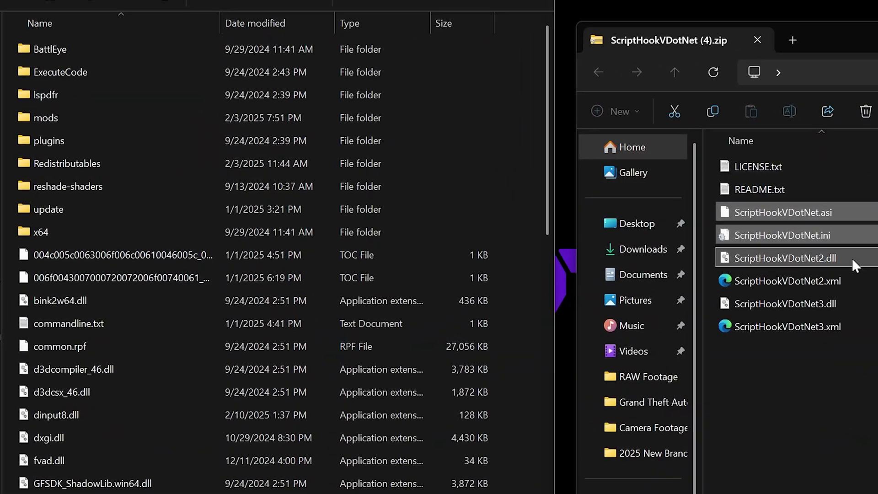
ctrl+click(655, 271)
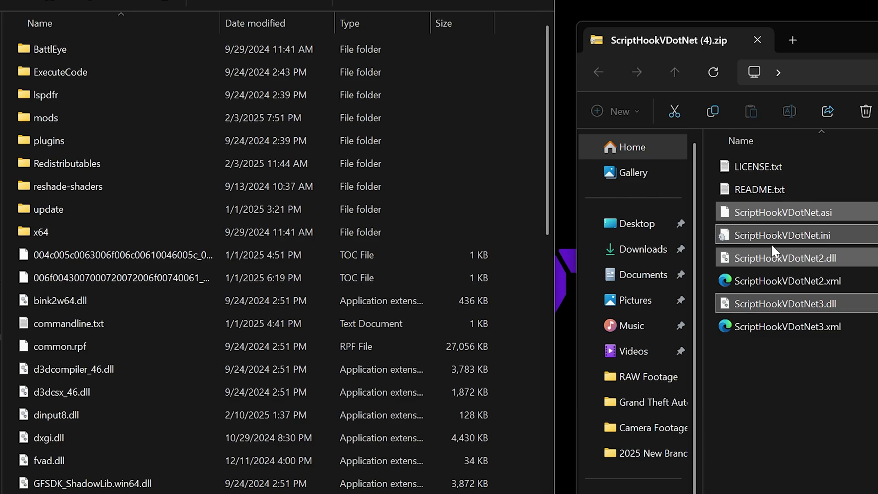
drag(823, 214, 517, 152)
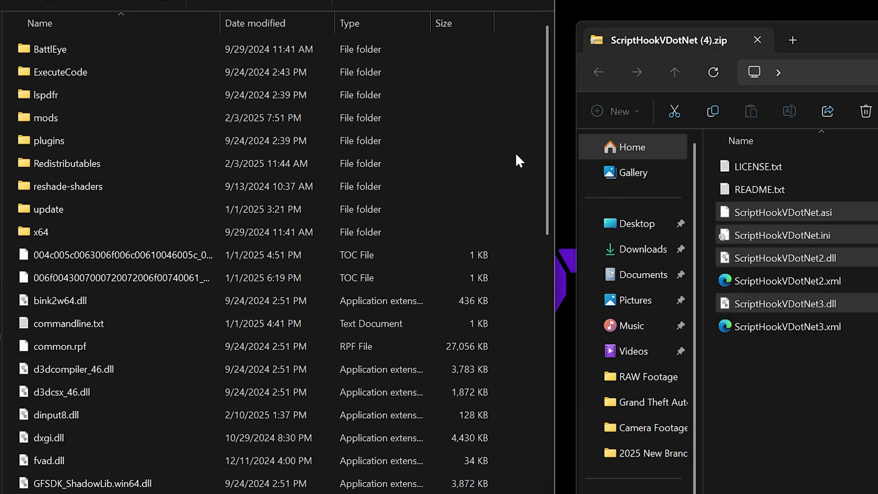
Clear the selection and close the ScriptHookVDotNet zip window
scroll(502, 186, down, 10)
scroll(536, 197, up, 15)
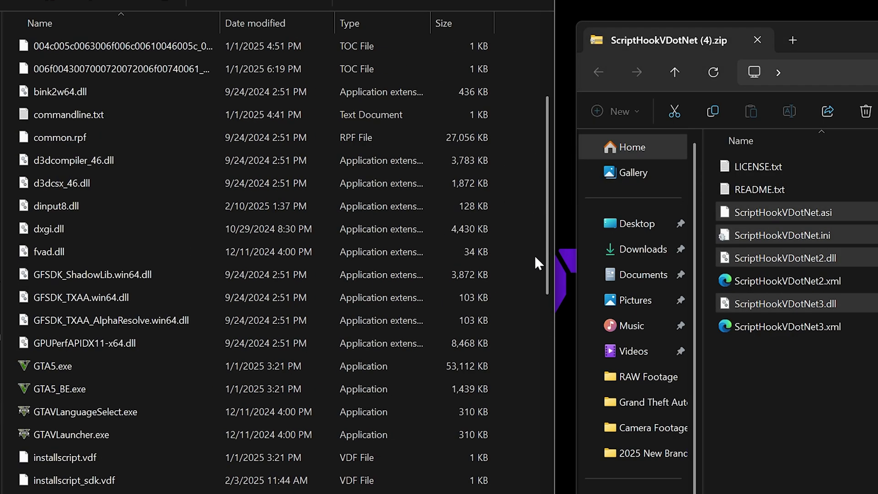
click(809, 396)
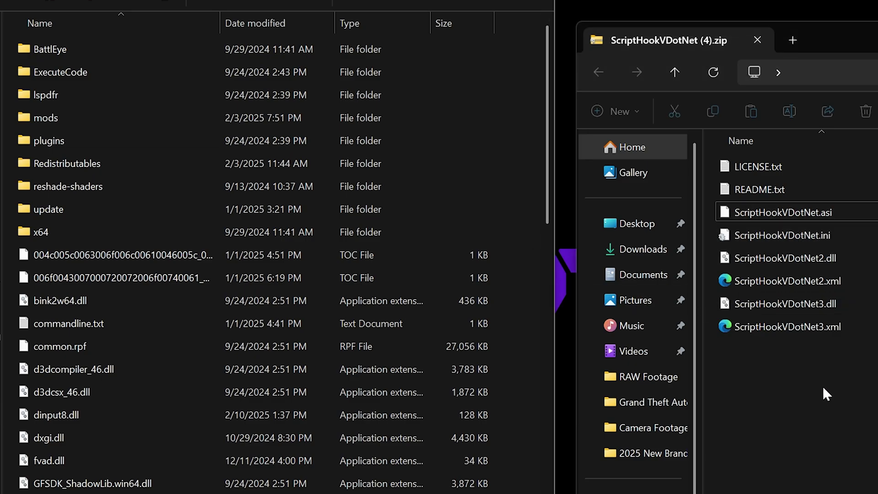
click(758, 40)
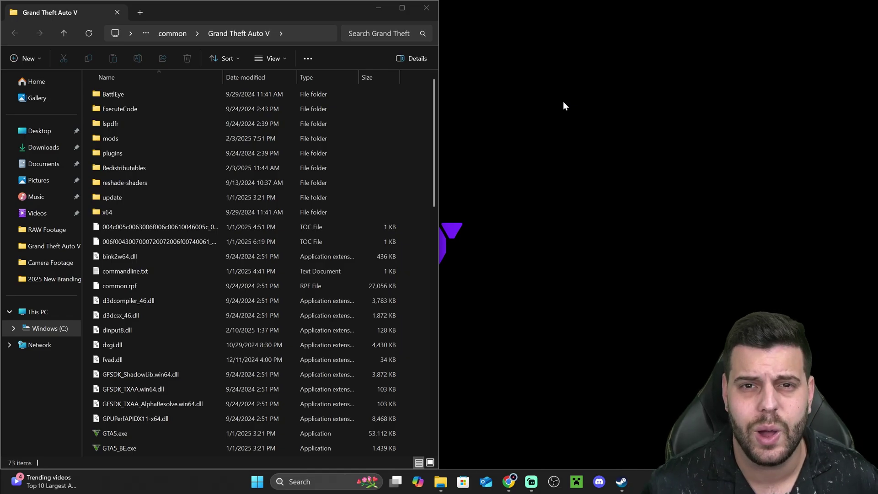